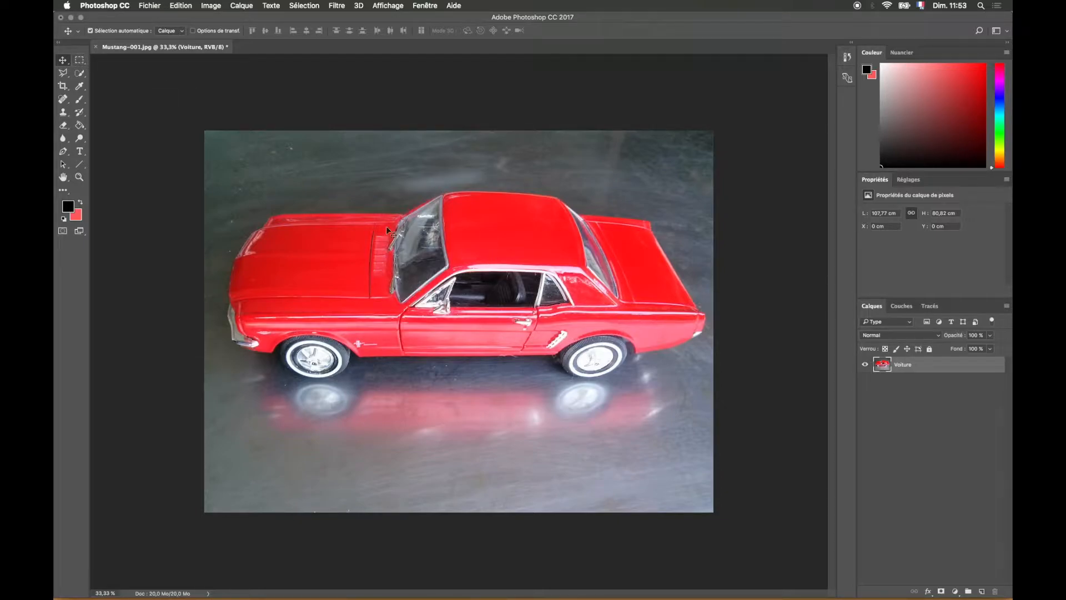
Copy a rectangular selection around the front half of the car onto a new layer.
{"action": "left_click", "coordinate": [80, 61]}
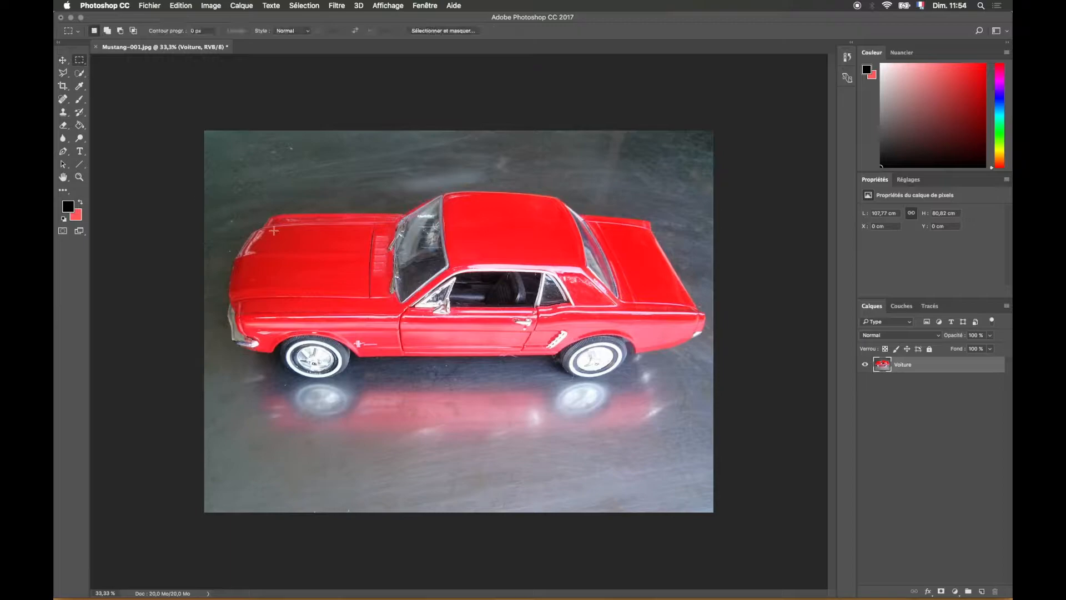
{"action": "left_click_drag", "start_coordinate": [238, 178], "coordinate": [498, 367]}
{"action": "key", "text": "super+j"}
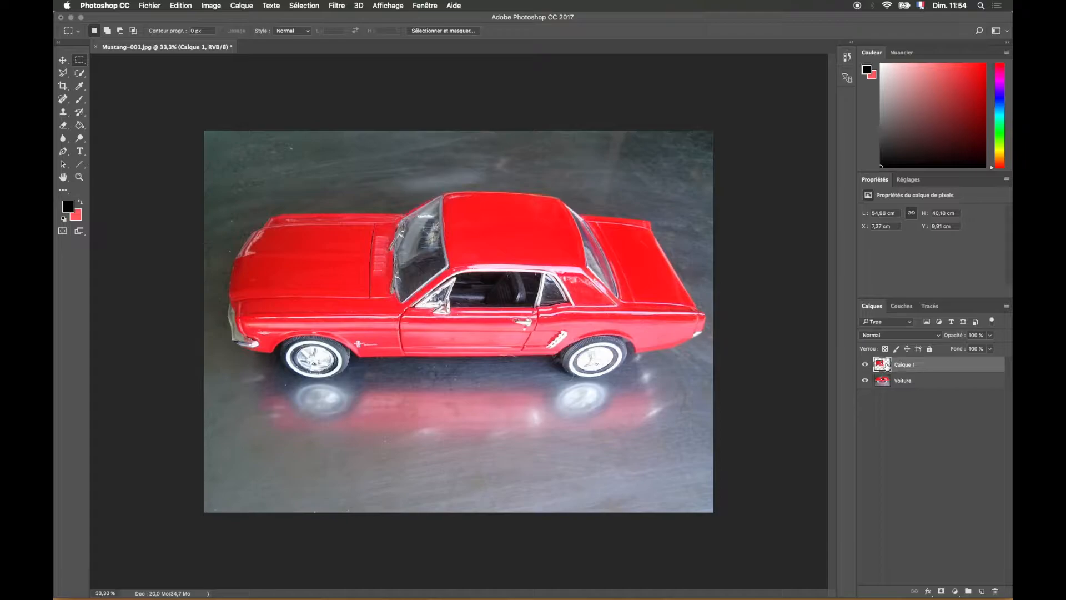
Inspect the copied piece with the Voiture layer temporarily hidden, and undo the layer copy, leaving nothing selected.
{"action": "left_click", "coordinate": [866, 380]}
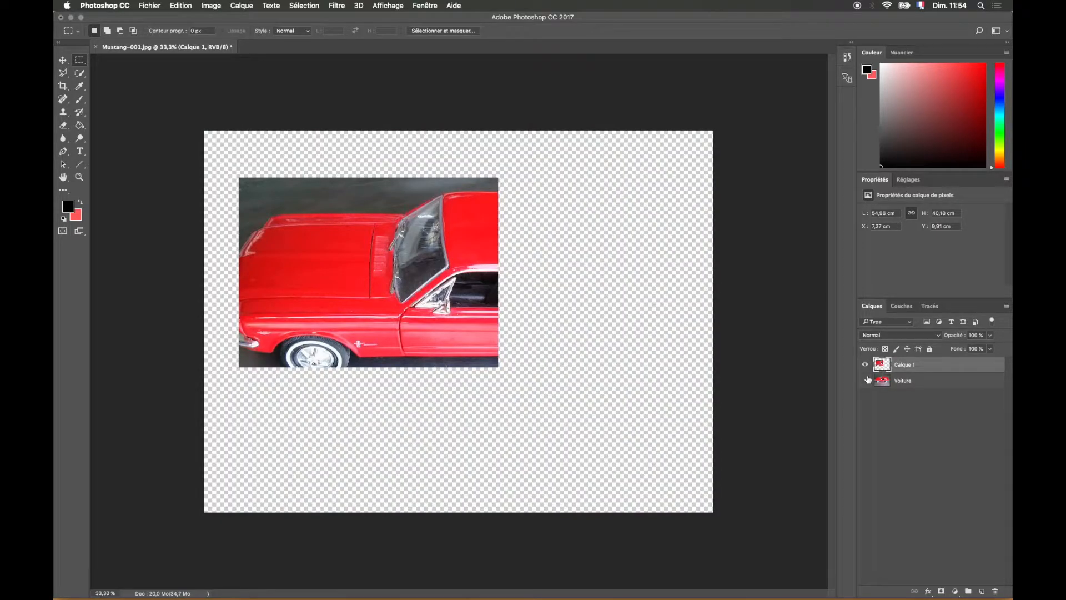
{"action": "left_click", "coordinate": [865, 381]}
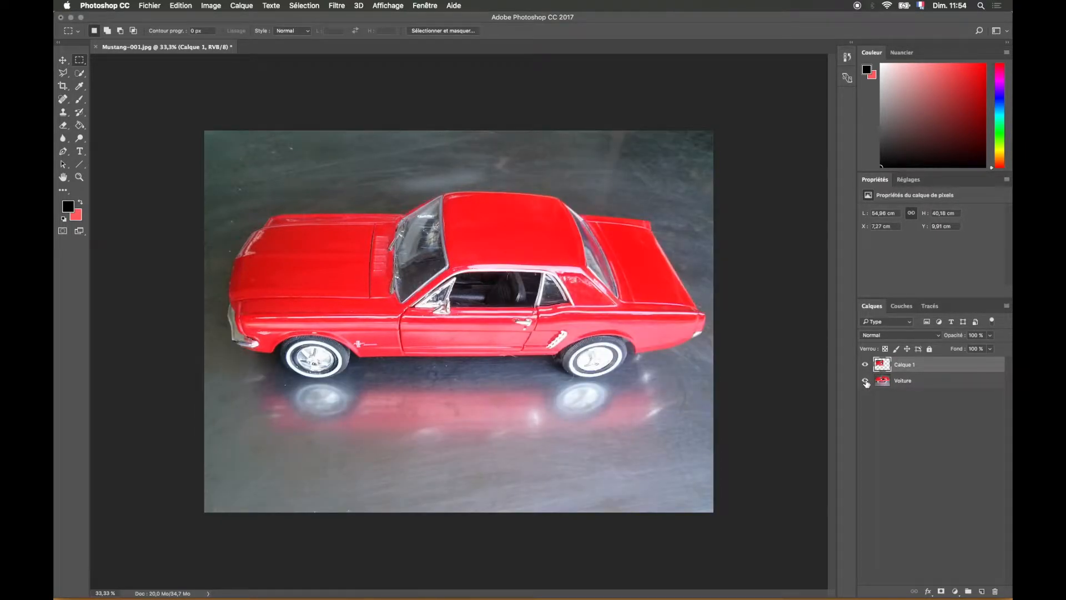
{"action": "key", "text": "super+z"}
{"action": "key", "text": "super+d"}
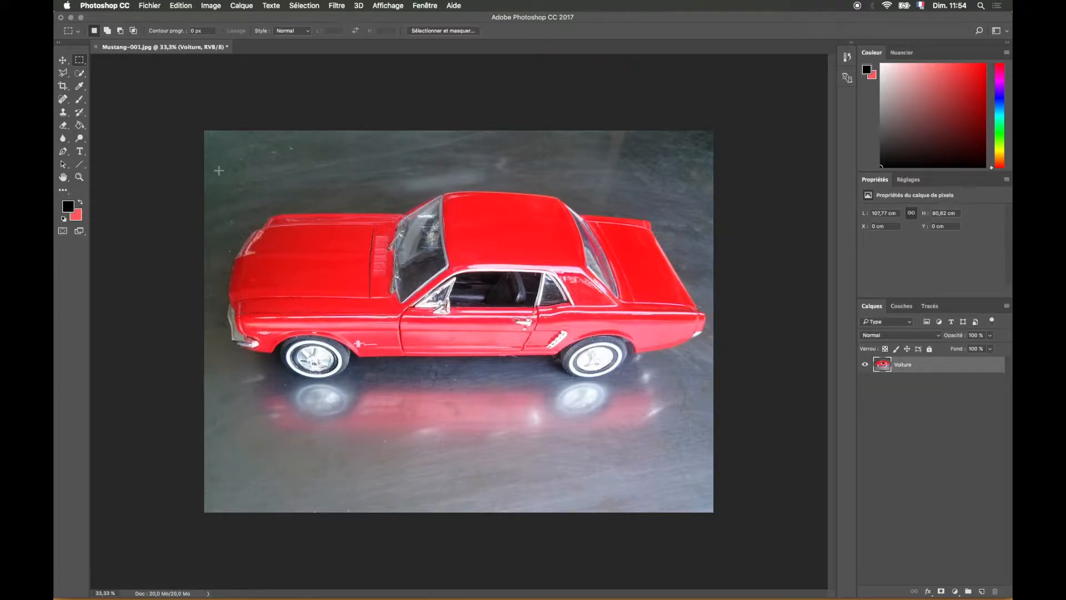
Trace freehand along the upper edge of the hood from the windshield base with the standard Lasso tool.
{"action": "left_click", "coordinate": [65, 74]}
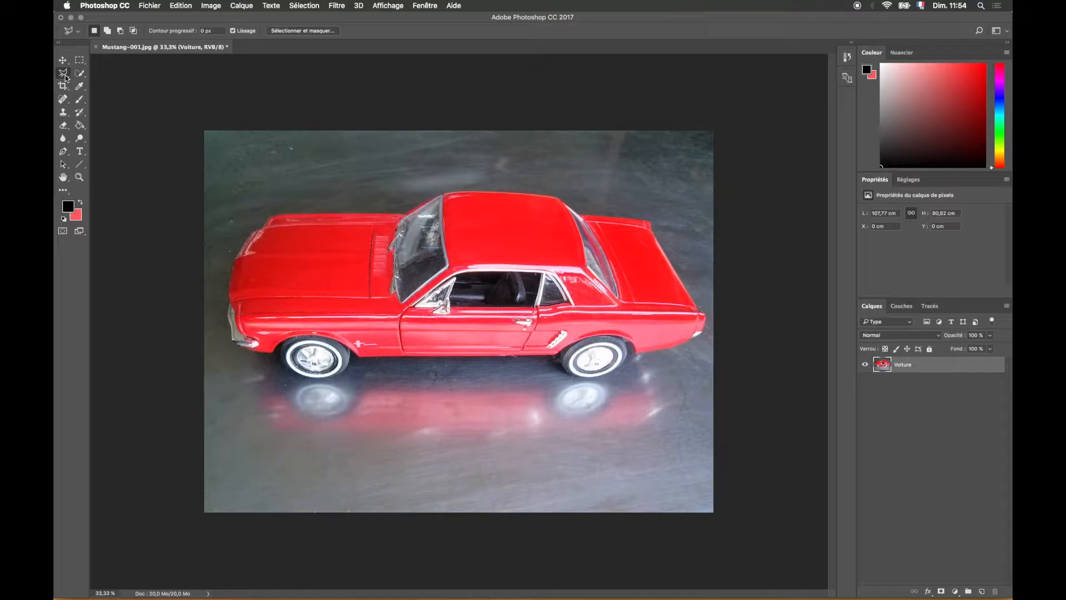
{"action": "right_click", "coordinate": [65, 76]}
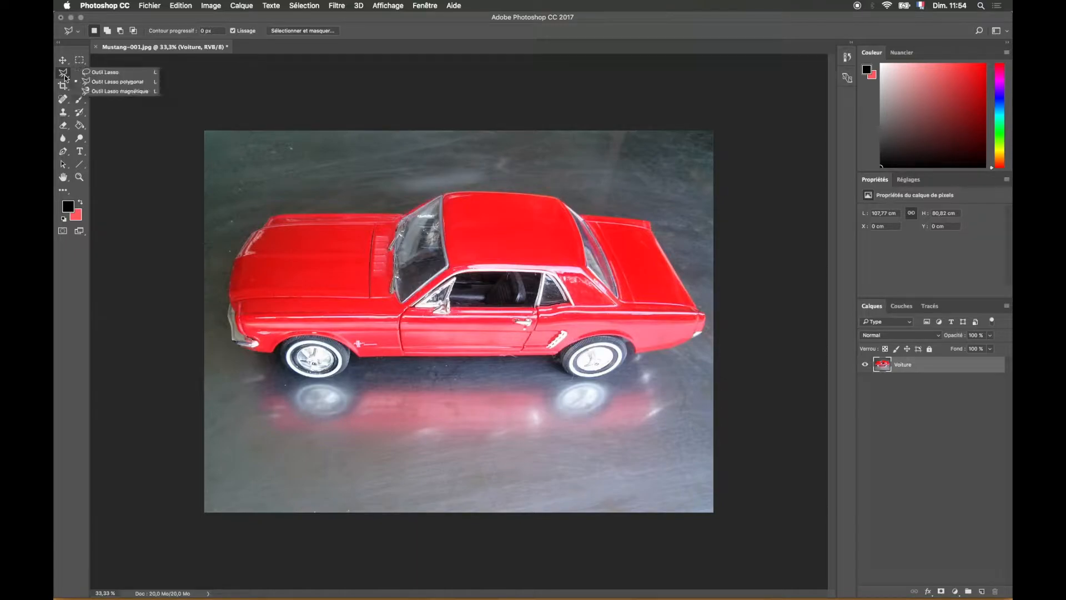
{"action": "left_click", "coordinate": [110, 75]}
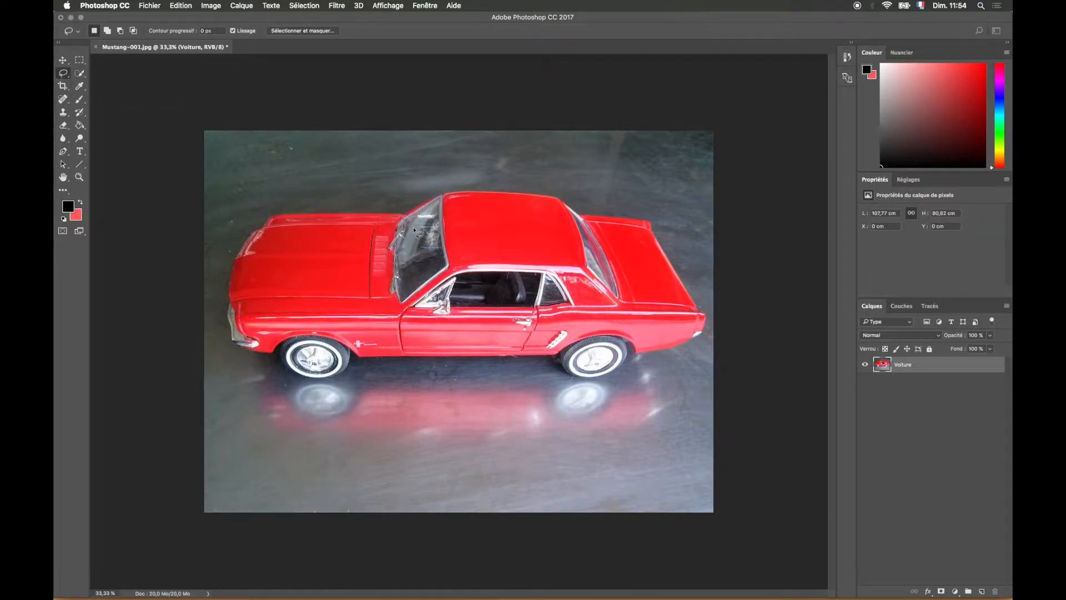
{"action": "key", "text": "super+1"}
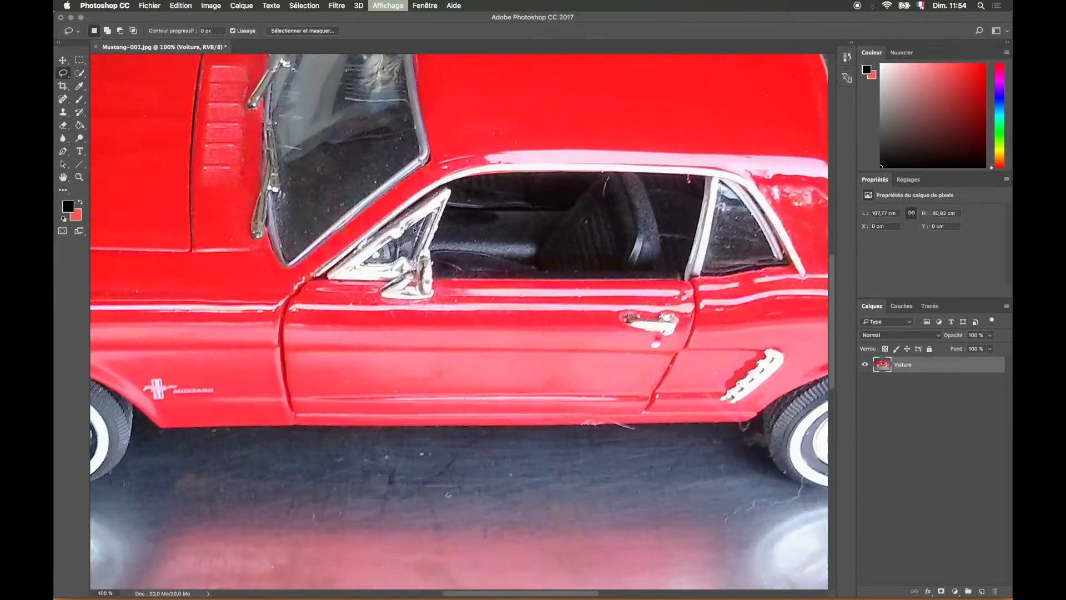
{"action": "left_click_drag", "start_coordinate": [313, 209], "coordinate": [507, 438]}
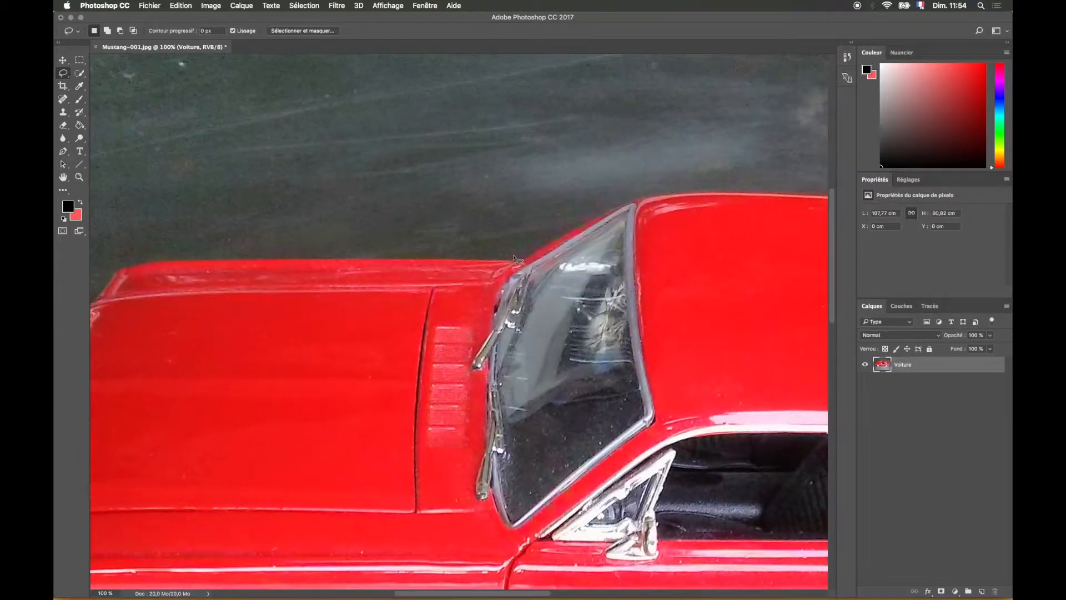
{"action": "left_click_drag", "start_coordinate": [516, 262], "coordinate": [242, 265]}
Draw a closed Polygonal Lasso selection across the upper edge of the hood, and deselect it.
{"action": "left_click_drag", "start_coordinate": [64, 73], "coordinate": [114, 85]}
{"action": "left_click", "coordinate": [450, 273]}
{"action": "left_click", "coordinate": [519, 257]}
{"action": "left_click", "coordinate": [270, 227]}
{"action": "left_click", "coordinate": [168, 263]}
{"action": "left_click", "coordinate": [132, 327]}
{"action": "left_click", "coordinate": [384, 359]}
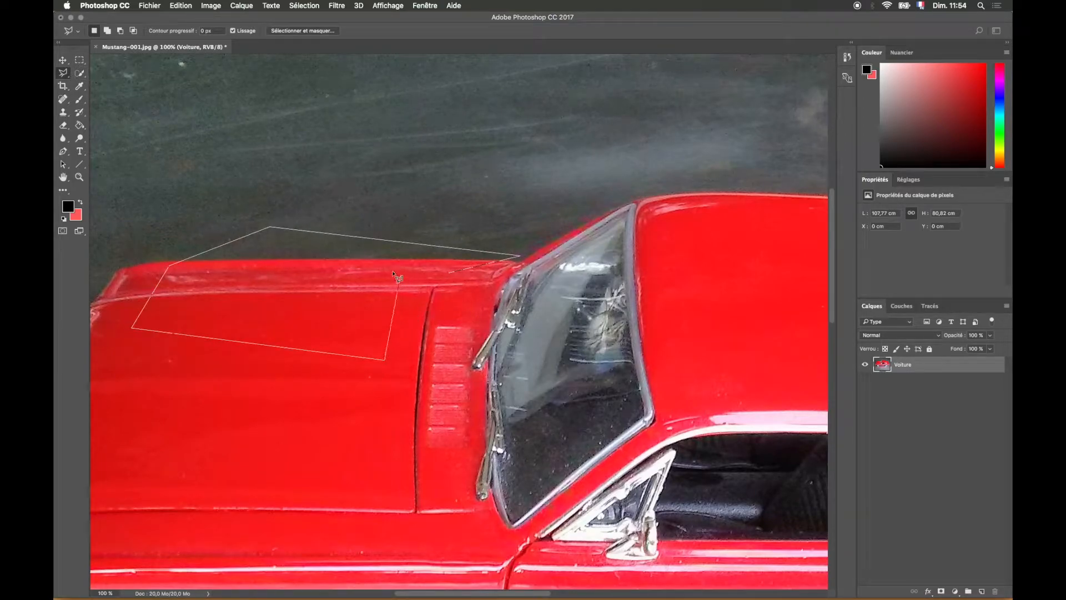
{"action": "left_click", "coordinate": [450, 274]}
{"action": "key", "text": "super+d"}
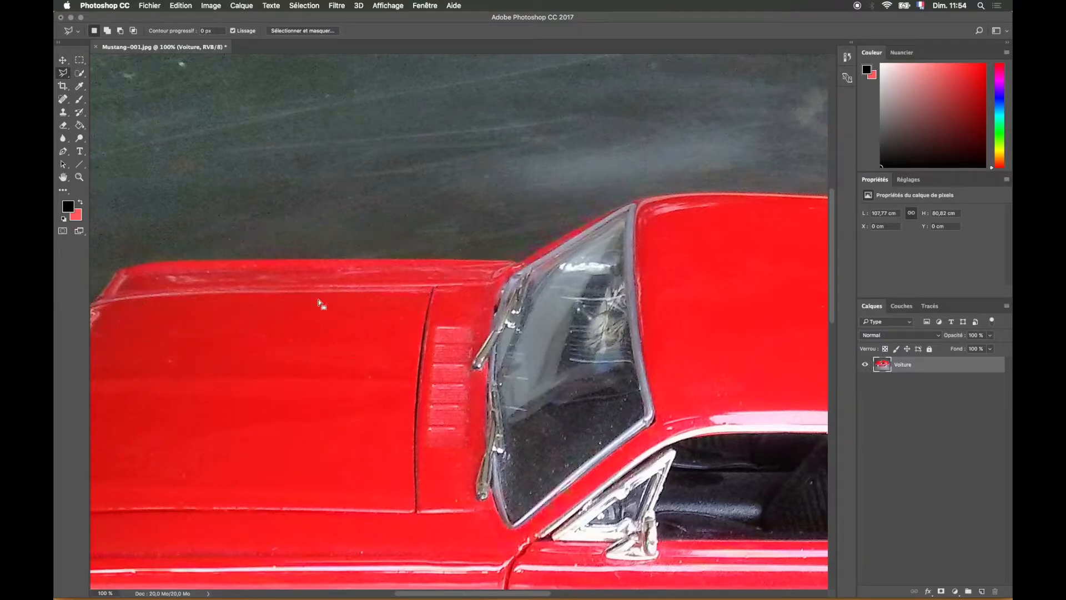
Try tracing the hood's upper edge with the Magnetic Lasso tool, starting at the windshield base, and cancel the path.
{"action": "right_click", "coordinate": [63, 72]}
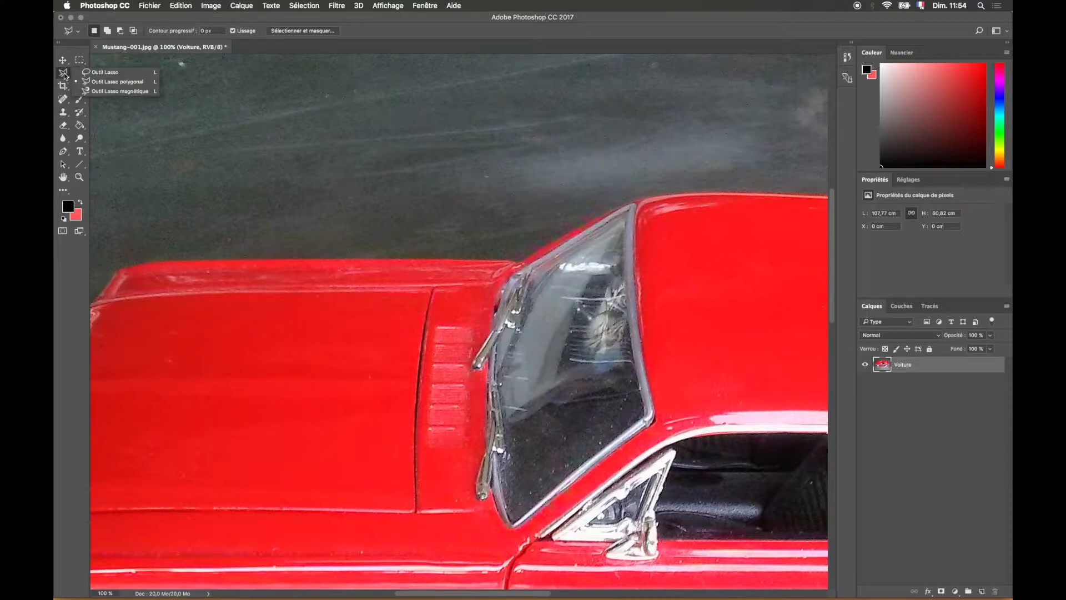
{"action": "left_click", "coordinate": [102, 91]}
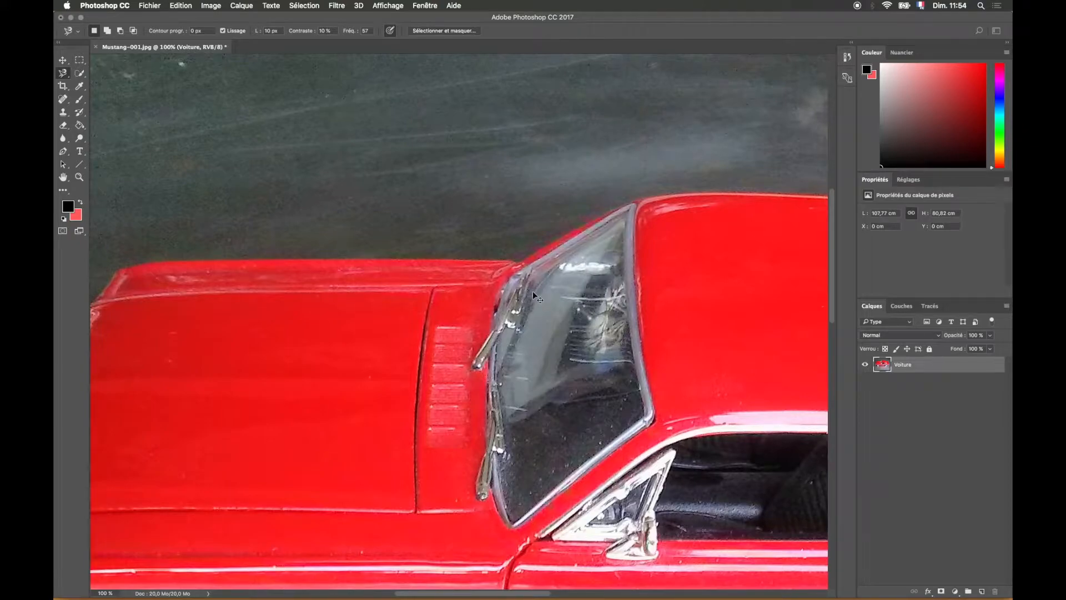
{"action": "key", "text": "super+plus"}
{"action": "key", "text": "super+plus"}
{"action": "key", "text": "super+plus"}
{"action": "left_click_drag", "start_coordinate": [558, 217], "coordinate": [564, 335]}
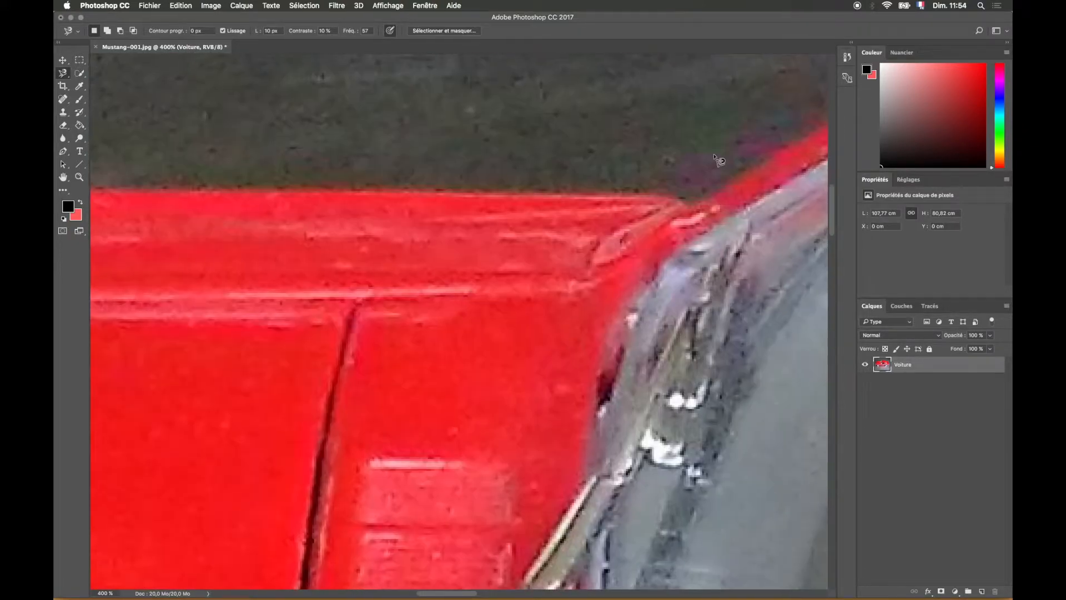
{"action": "left_click", "coordinate": [685, 206]}
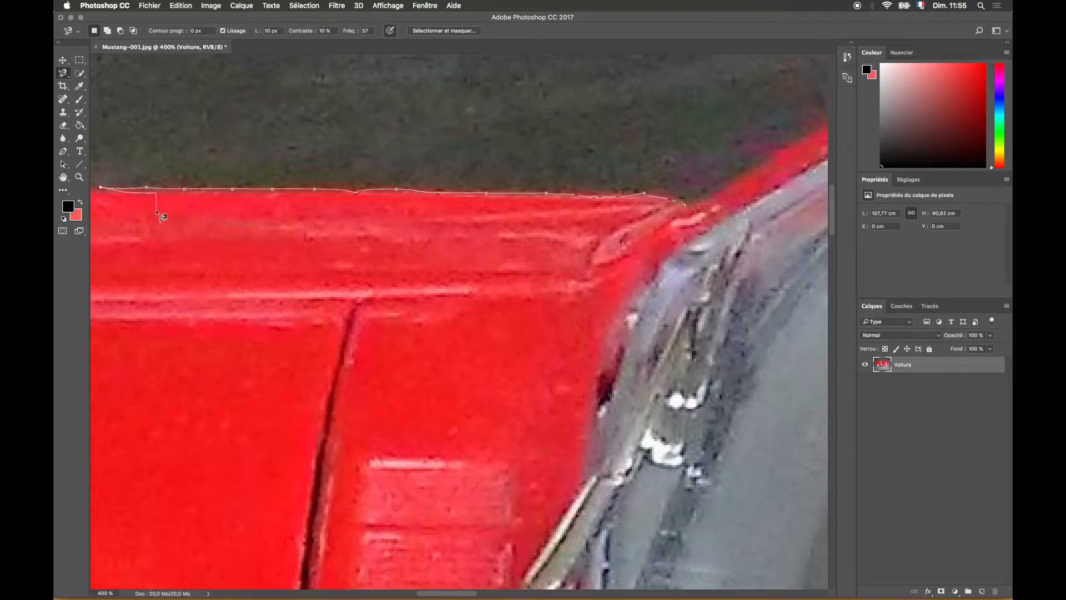
{"action": "key", "text": "Escape"}
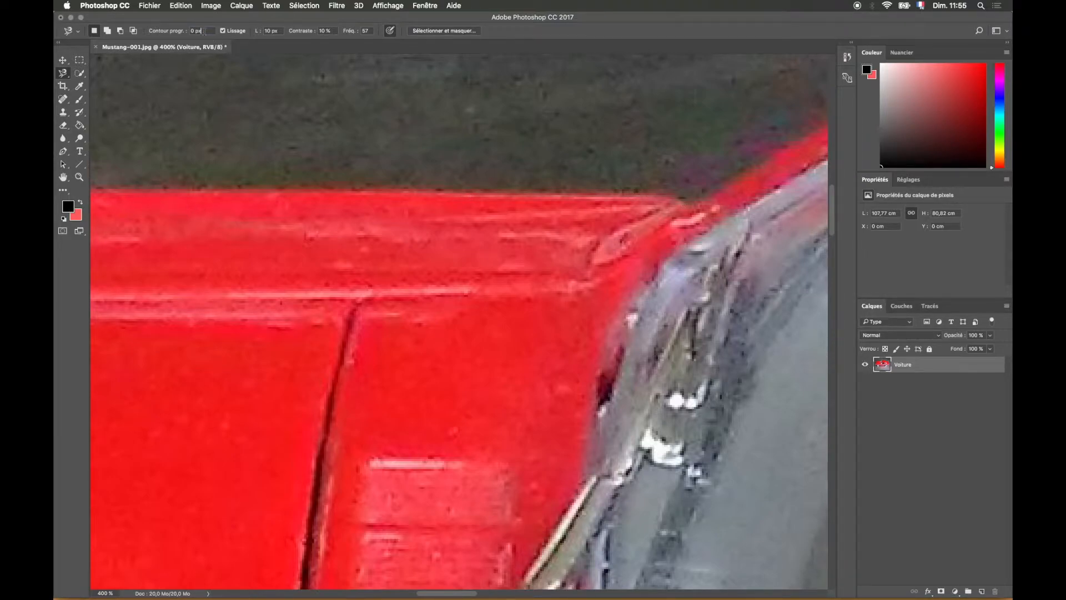
Set the Magnetic Lasso feather to 5 px, retrace the hood's upper edge, and cancel the path.
{"action": "type", "text": "5"}
{"action": "left_click", "coordinate": [683, 199]}
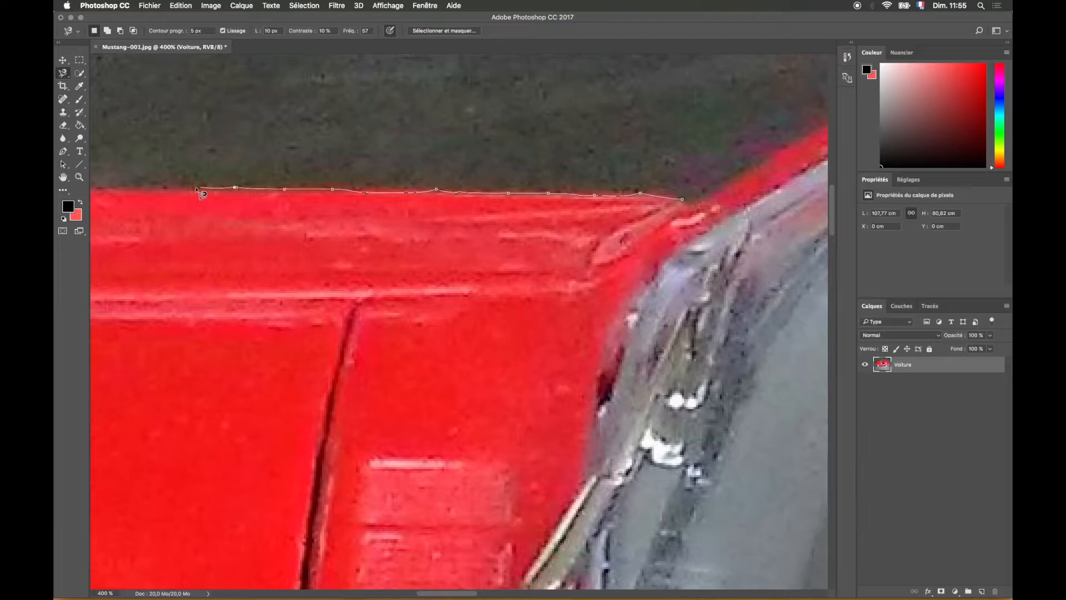
{"action": "key", "text": "Escape"}
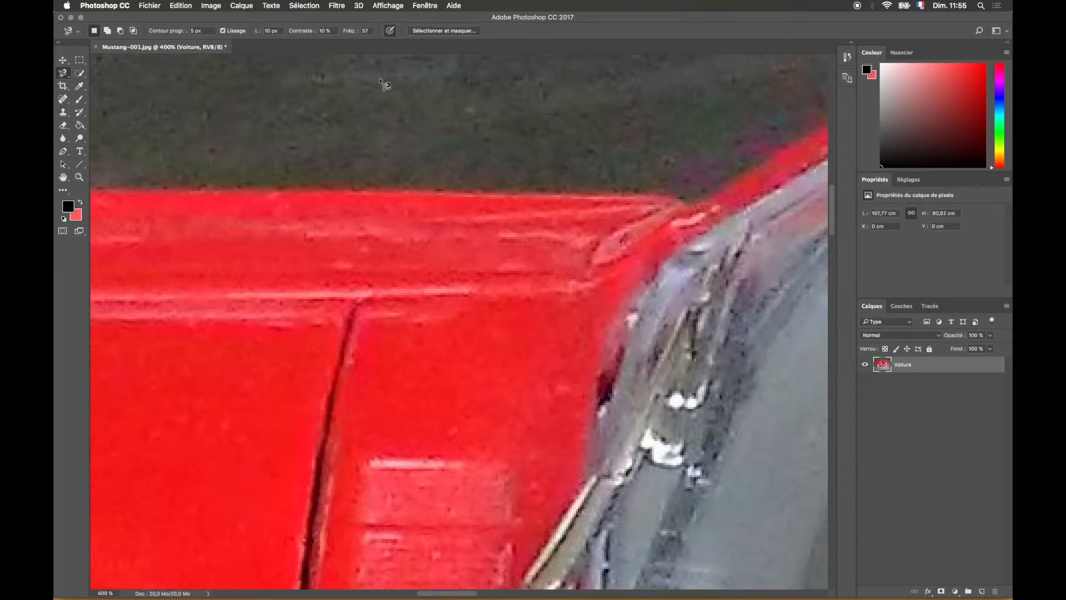
{"action": "key", "text": "bracketright"}
{"action": "key", "text": "bracketright"}
{"action": "key", "text": "bracketright"}
{"action": "key", "text": "bracketright"}
{"action": "key", "text": "bracketright"}
{"action": "key", "text": "bracketright"}
Select the upper strip of the hood beside the windshield with the Quick Selection tool.
{"action": "left_click", "coordinate": [77, 75]}
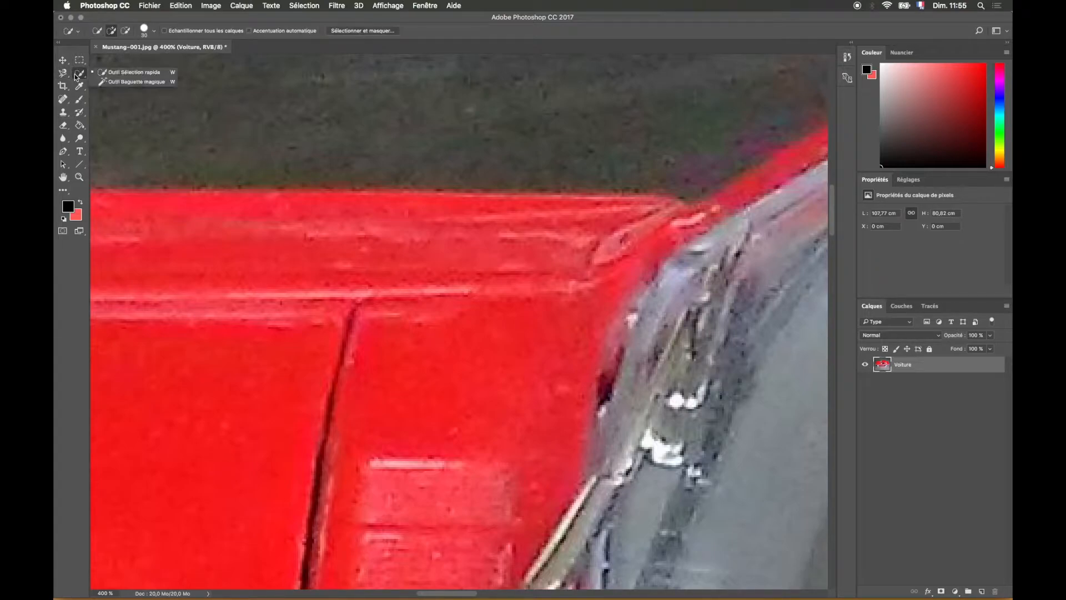
{"action": "left_click", "coordinate": [122, 78]}
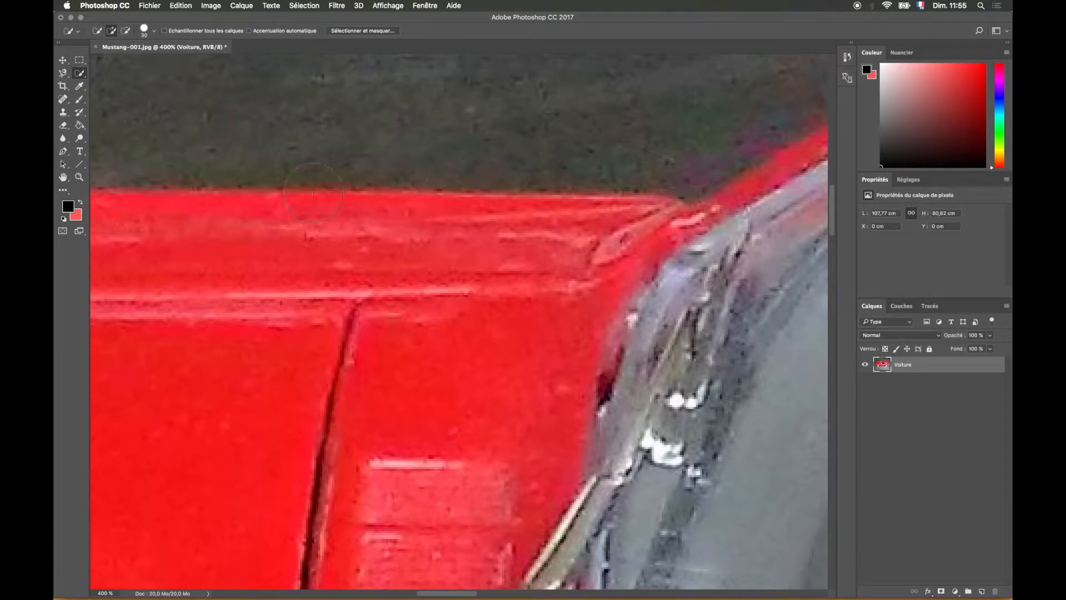
{"action": "left_click", "coordinate": [153, 31]}
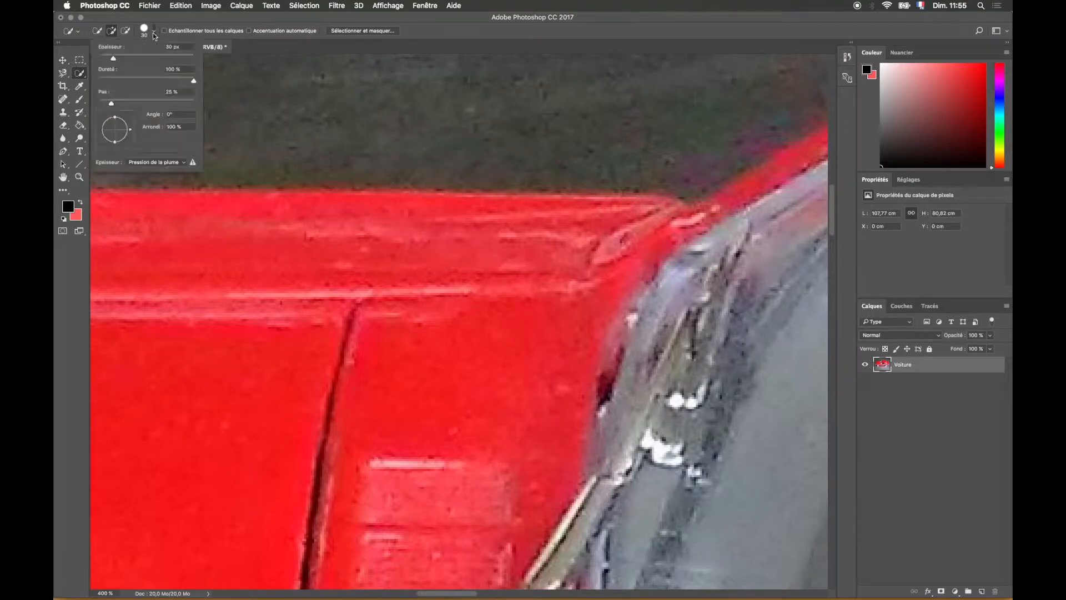
{"action": "left_click", "coordinate": [153, 31]}
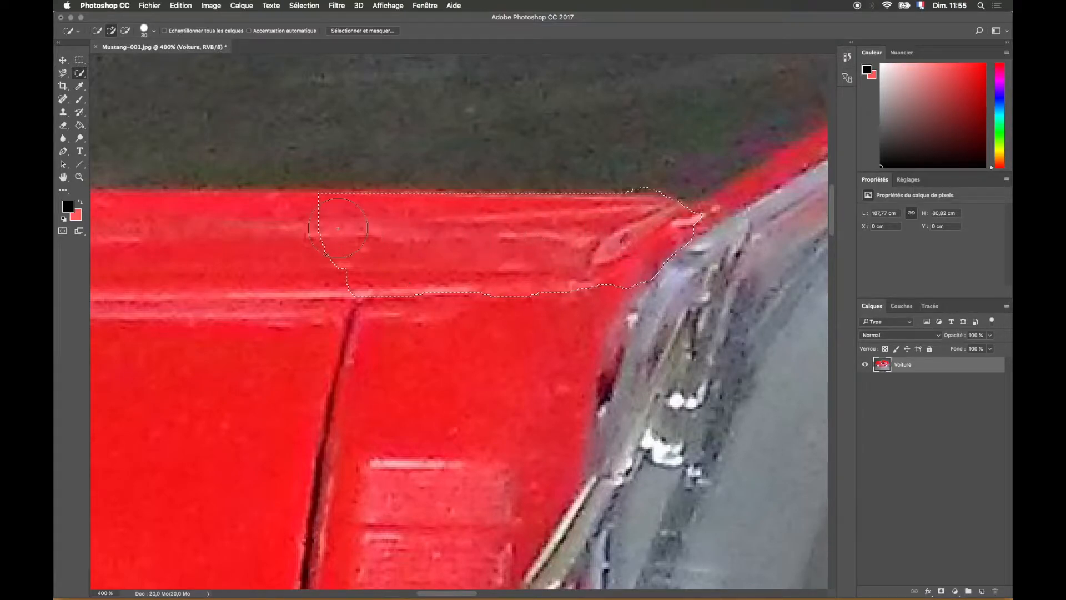
{"action": "mouse_move", "coordinate": [269, 232]}
{"action": "left_mouse_down"}
{"action": "mouse_move", "coordinate": [214, 224]}
{"action": "mouse_move", "coordinate": [225, 220]}
{"action": "mouse_move", "coordinate": [182, 248]}
{"action": "mouse_move", "coordinate": [273, 241]}
{"action": "left_mouse_up"}
Subtract part of the hood strip from the quick selection.
{"action": "left_click", "coordinate": [126, 31]}
{"action": "left_click_drag", "start_coordinate": [349, 244], "coordinate": [369, 238]}
{"action": "left_click", "coordinate": [291, 266], "text": "alt"}
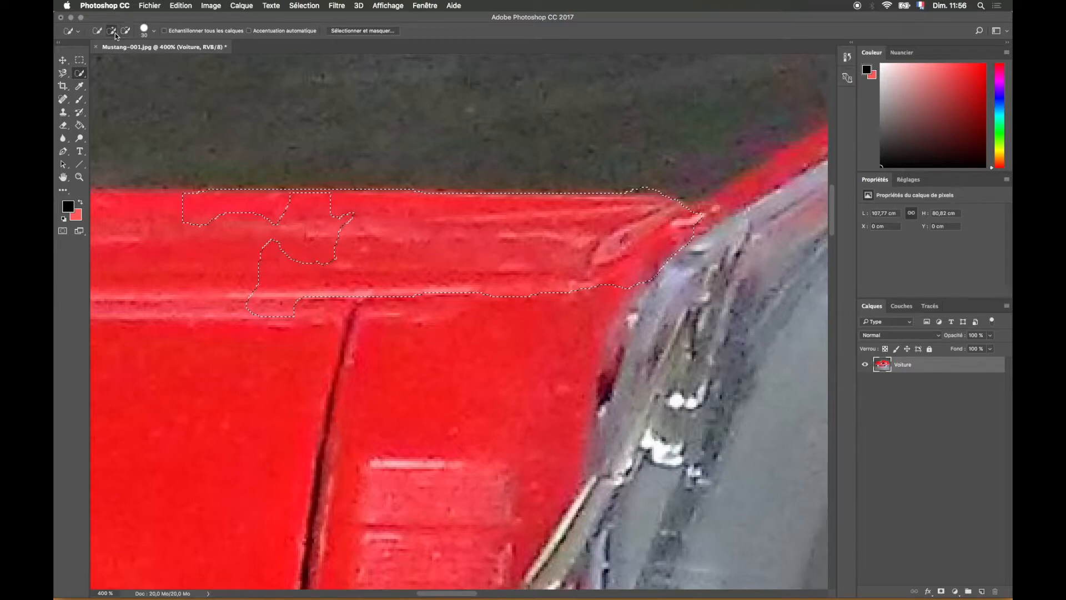
Start a new quick selection on the hood and extend it down to the vents and onto the windshield pillar's base.
{"action": "left_click", "coordinate": [99, 31]}
{"action": "left_click", "coordinate": [247, 242]}
{"action": "mouse_move", "coordinate": [507, 250]}
{"action": "left_mouse_down"}
{"action": "mouse_move", "coordinate": [487, 320]}
{"action": "mouse_move", "coordinate": [460, 342]}
{"action": "mouse_move", "coordinate": [472, 330]}
{"action": "mouse_move", "coordinate": [430, 209]}
{"action": "mouse_move", "coordinate": [487, 298]}
{"action": "left_mouse_up"}
{"action": "left_click", "coordinate": [720, 201]}
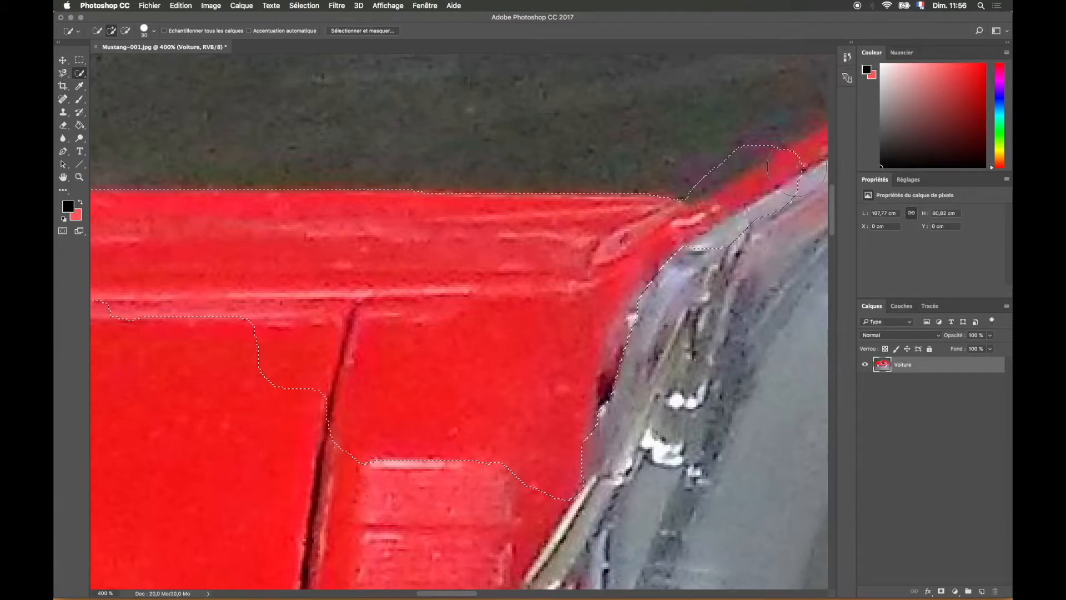
Set the Quick Selection brush size to 14 px and extend the selection along the windshield pillar to the roof corner.
{"action": "left_click", "coordinate": [154, 30]}
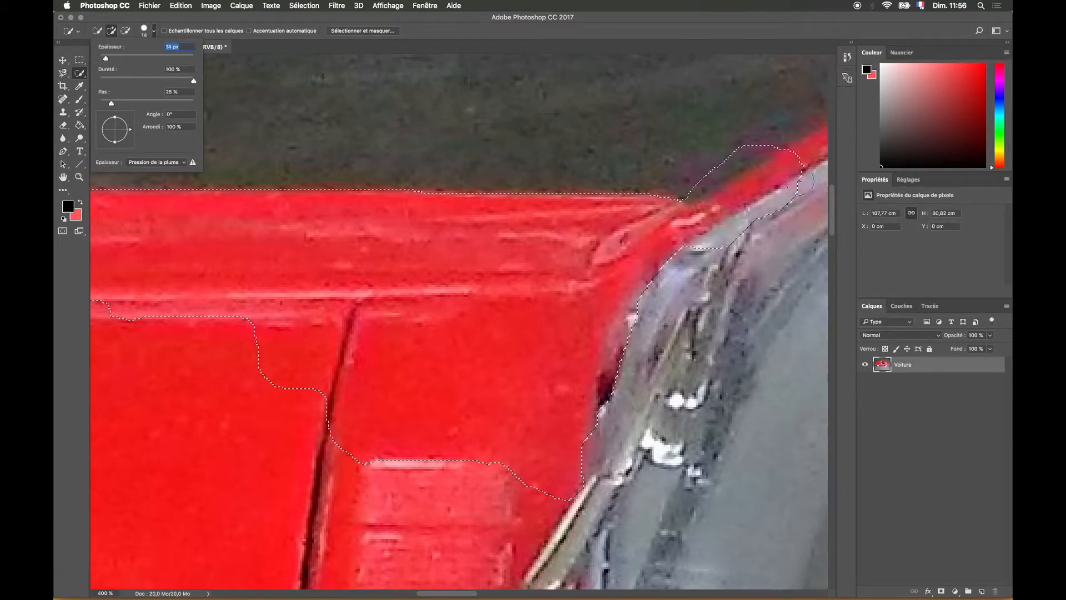
{"action": "left_click_drag", "start_coordinate": [800, 159], "coordinate": [719, 253]}
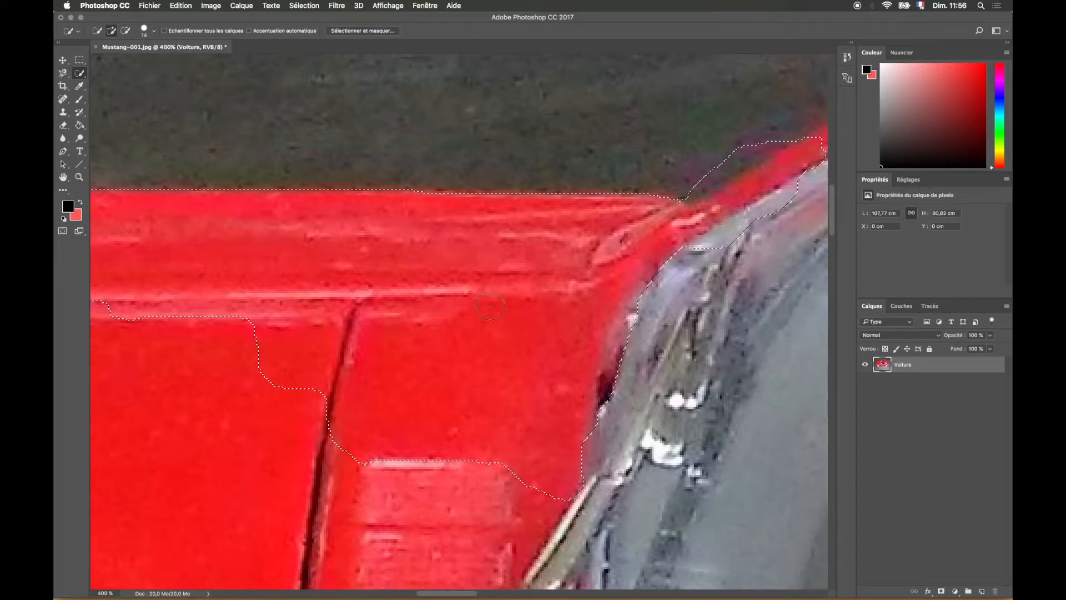
{"action": "left_click_drag", "start_coordinate": [501, 285], "coordinate": [230, 441]}
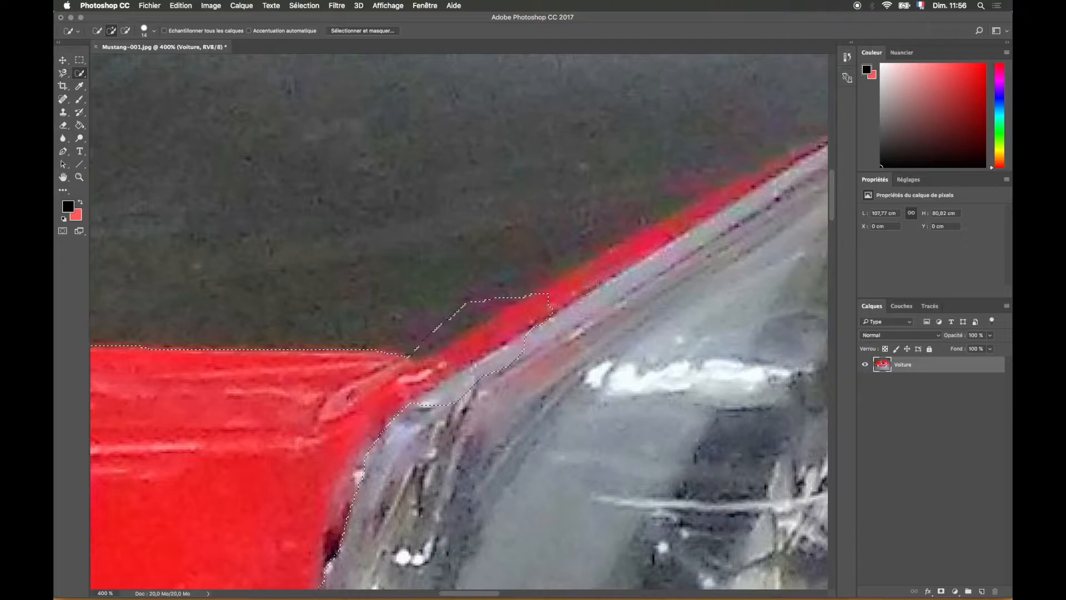
{"action": "scroll", "coordinate": [559, 302], "scroll_direction": "right", "scroll_amount": 5}
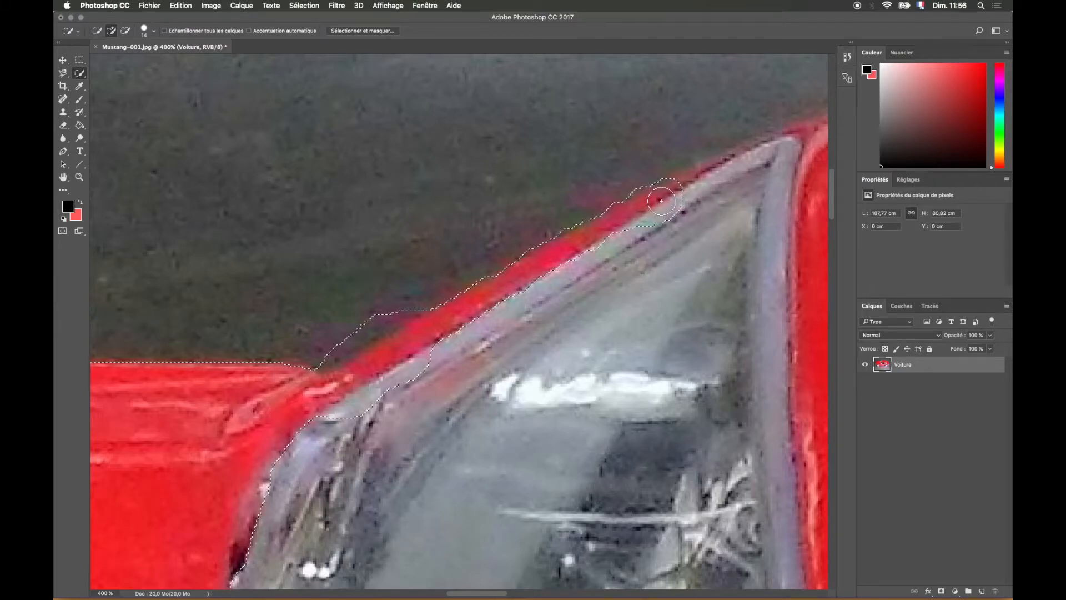
{"action": "scroll", "coordinate": [663, 204], "scroll_direction": "up", "scroll_amount": 4}
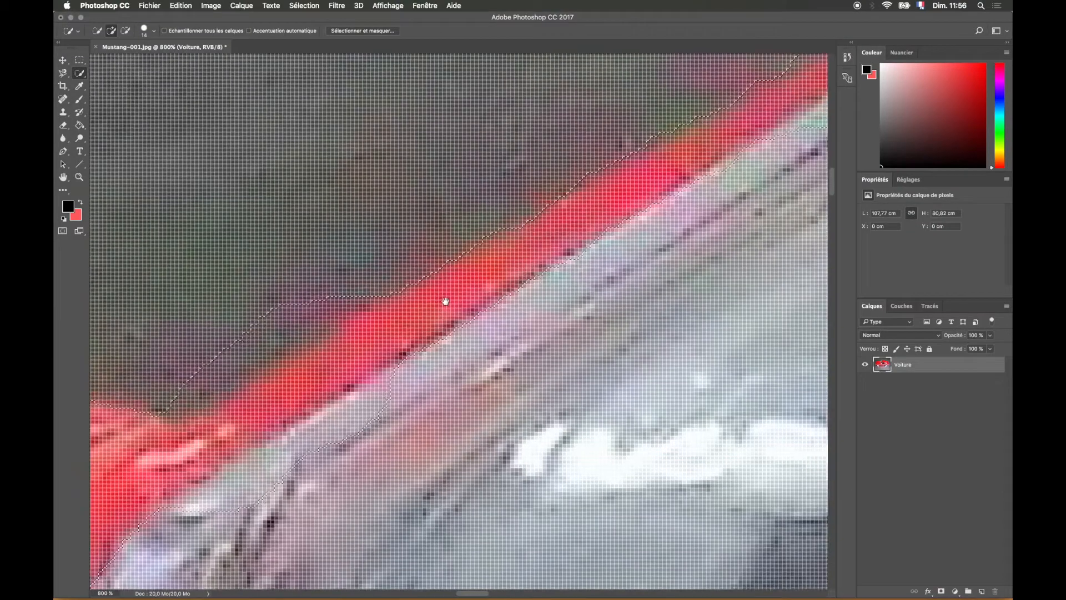
{"action": "mouse_move", "coordinate": [446, 301]}
{"action": "left_mouse_down"}
{"action": "mouse_move", "coordinate": [500, 298]}
{"action": "mouse_move", "coordinate": [738, 222]}
{"action": "left_mouse_up"}
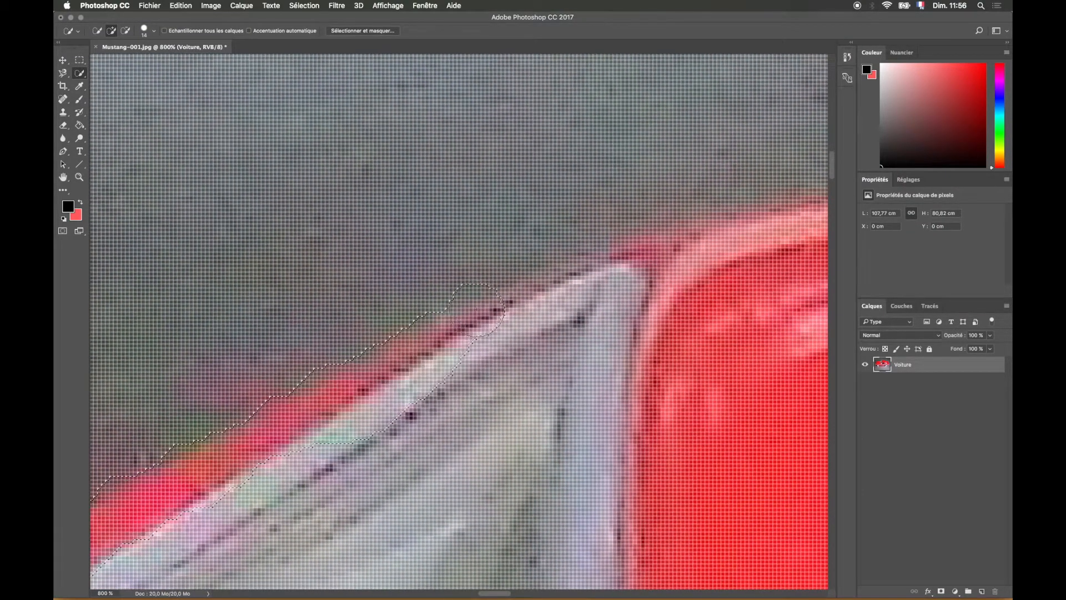
{"action": "left_click_drag", "start_coordinate": [406, 362], "coordinate": [640, 255]}
Clear the quick selection covering the hood and windshield pillar.
{"action": "key", "text": "super+minus"}
{"action": "key", "text": "super+minus"}
{"action": "key", "text": "super+minus"}
{"action": "key", "text": "super+minus"}
{"action": "key", "text": "super+minus"}
{"action": "key", "text": "super+minus"}
{"action": "key", "text": "super+minus"}
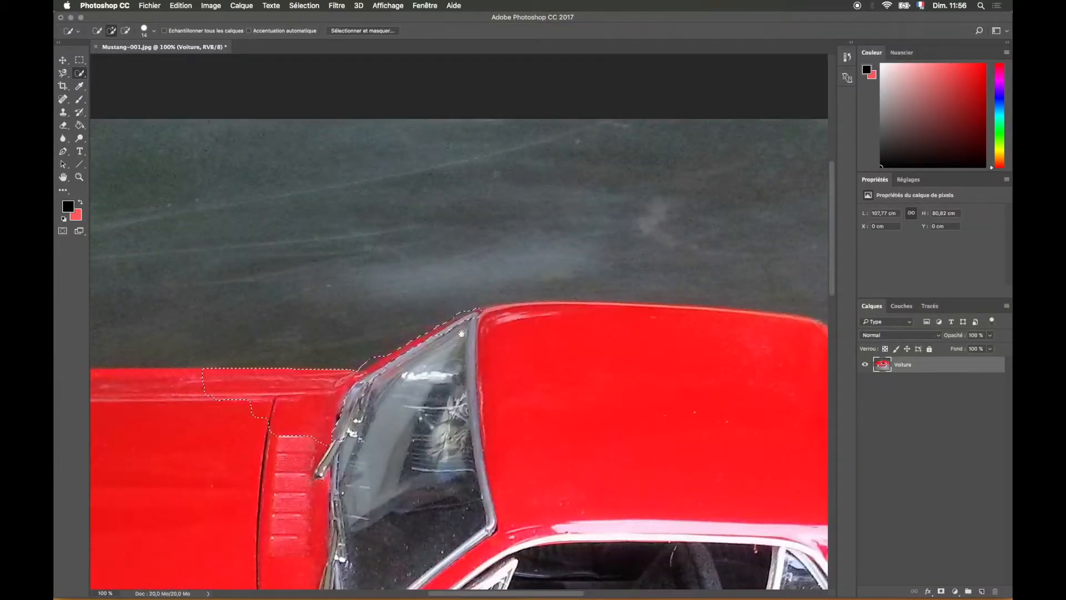
{"action": "left_click_drag", "start_coordinate": [340, 368], "coordinate": [503, 239]}
{"action": "left_click", "coordinate": [80, 61]}
{"action": "left_click", "coordinate": [266, 210]}
Start a Polygonal Lasso outline at the windshield pillar's base and place its first points along the hood's far edge.
{"action": "left_click", "coordinate": [63, 73]}
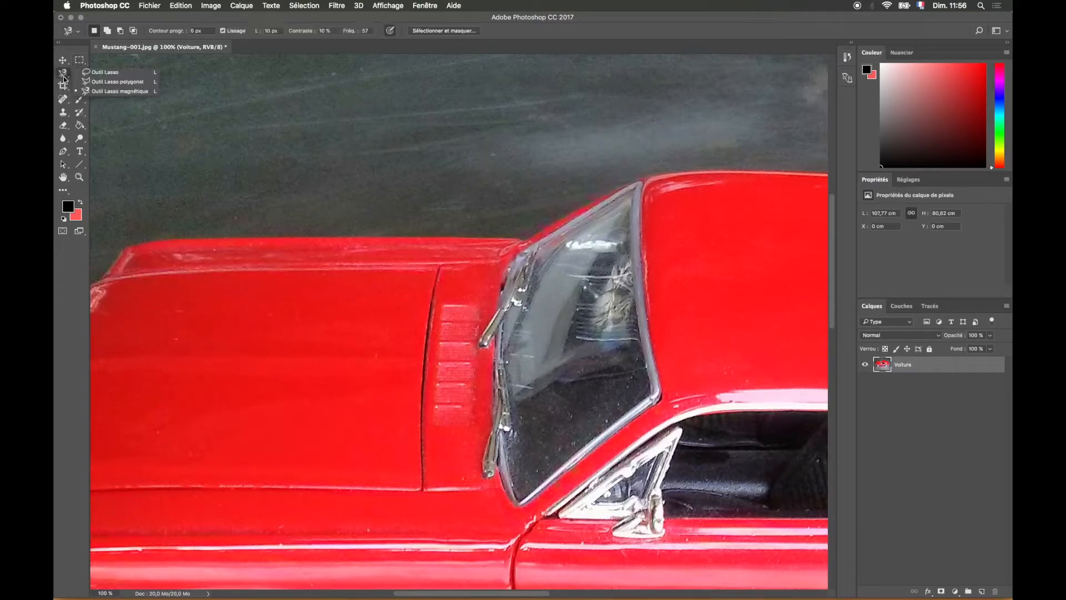
{"action": "left_click", "coordinate": [96, 83]}
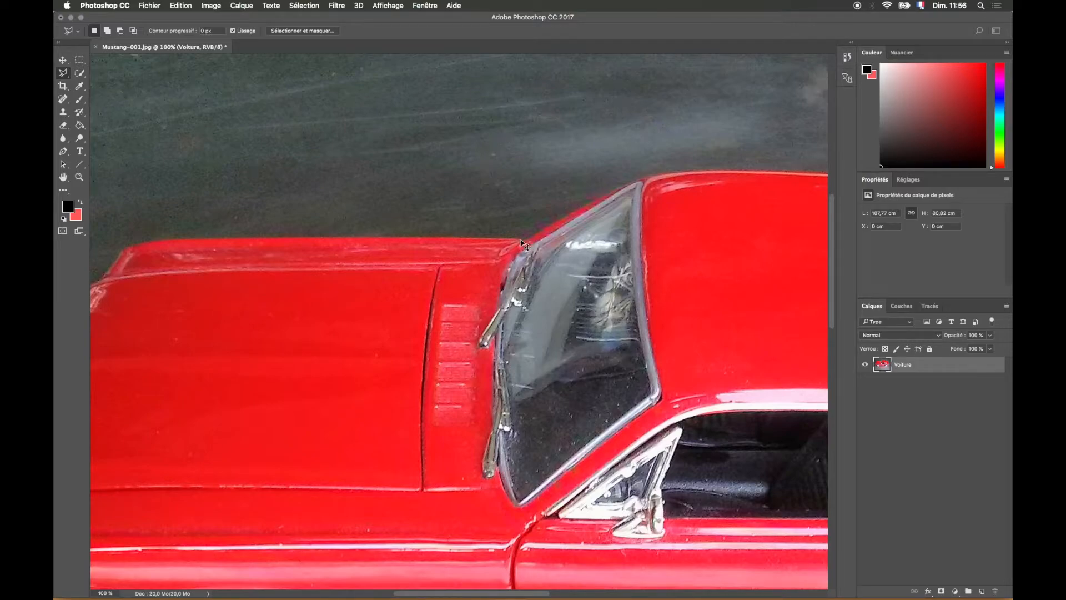
{"action": "key", "text": "super+plus"}
{"action": "key", "text": "super+plus"}
{"action": "scroll", "coordinate": [289, 89], "scroll_direction": "up", "scroll_amount": 4}
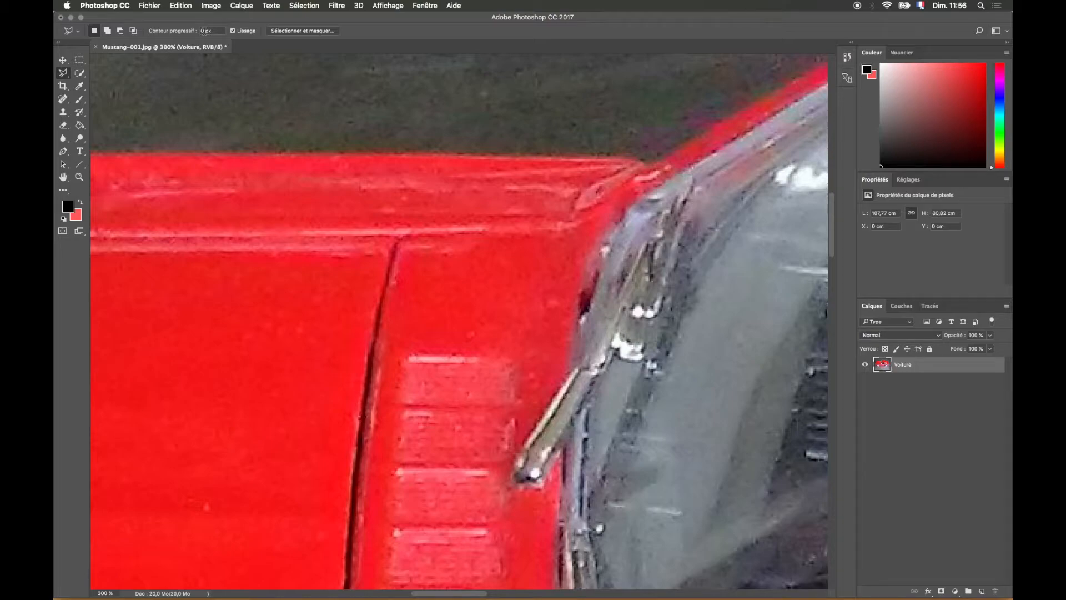
{"action": "left_click", "coordinate": [635, 156]}
{"action": "left_click", "coordinate": [570, 154]}
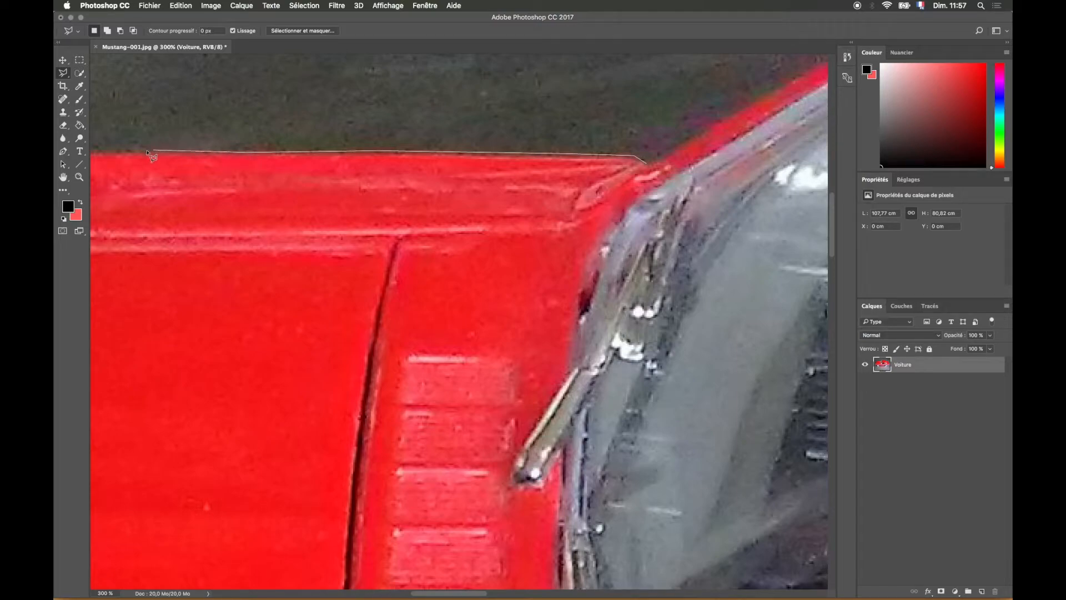
Continue the polygonal outline along the hood's far edge towards the front of the car.
{"action": "left_click_drag", "start_coordinate": [408, 155], "coordinate": [328, 153]}
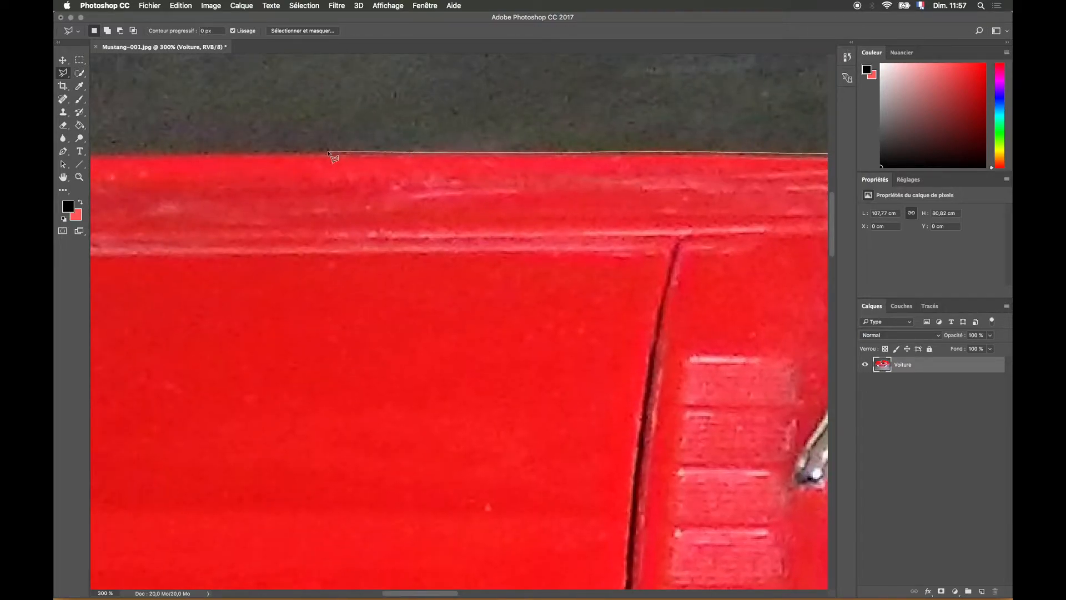
{"action": "left_click", "coordinate": [326, 152]}
{"action": "left_click_drag", "start_coordinate": [243, 153], "coordinate": [486, 143]}
{"action": "left_click", "coordinate": [416, 144]}
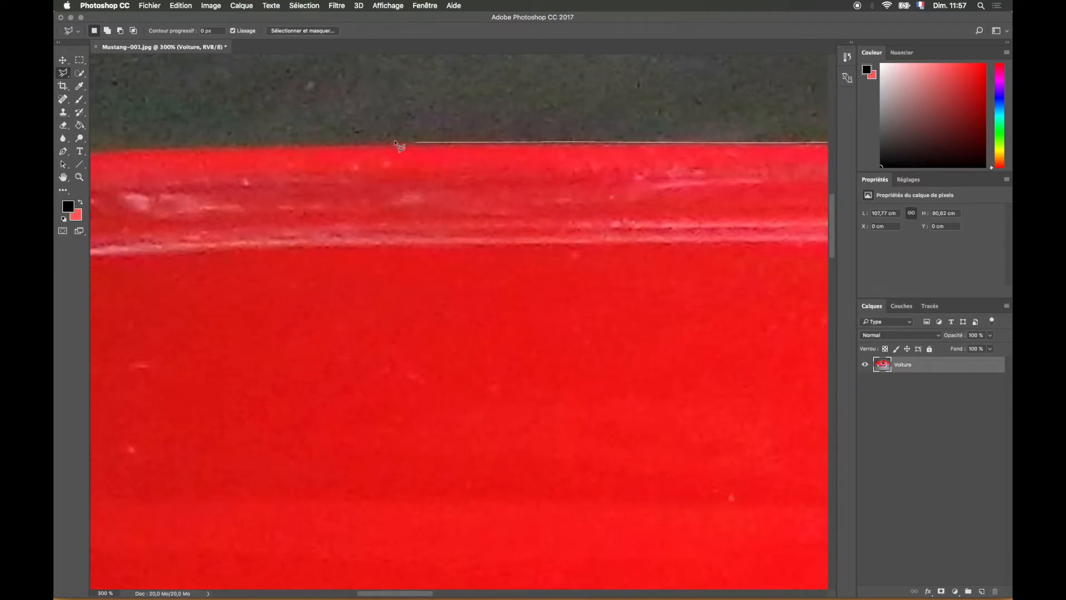
{"action": "left_click_drag", "start_coordinate": [222, 149], "coordinate": [470, 149]}
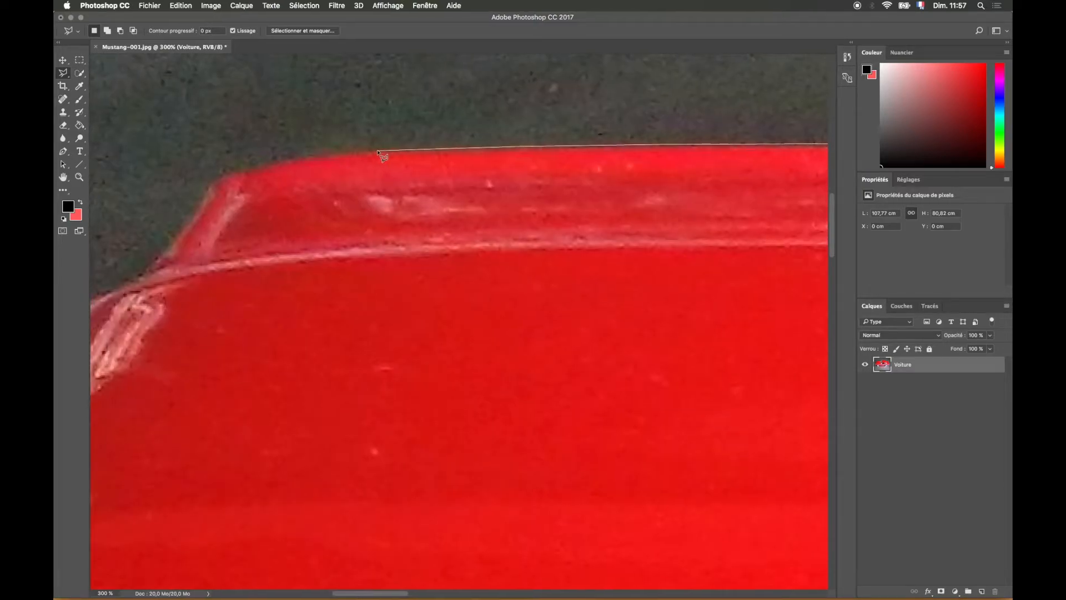
Carry the polygonal outline around the hood's far front corner and down to the front end of the hood.
{"action": "left_click", "coordinate": [379, 150]}
{"action": "left_click", "coordinate": [291, 156]}
{"action": "left_click", "coordinate": [210, 177]}
{"action": "left_click", "coordinate": [147, 269]}
{"action": "key", "text": "space"}
{"action": "left_click_drag", "start_coordinate": [122, 278], "coordinate": [422, 200]}
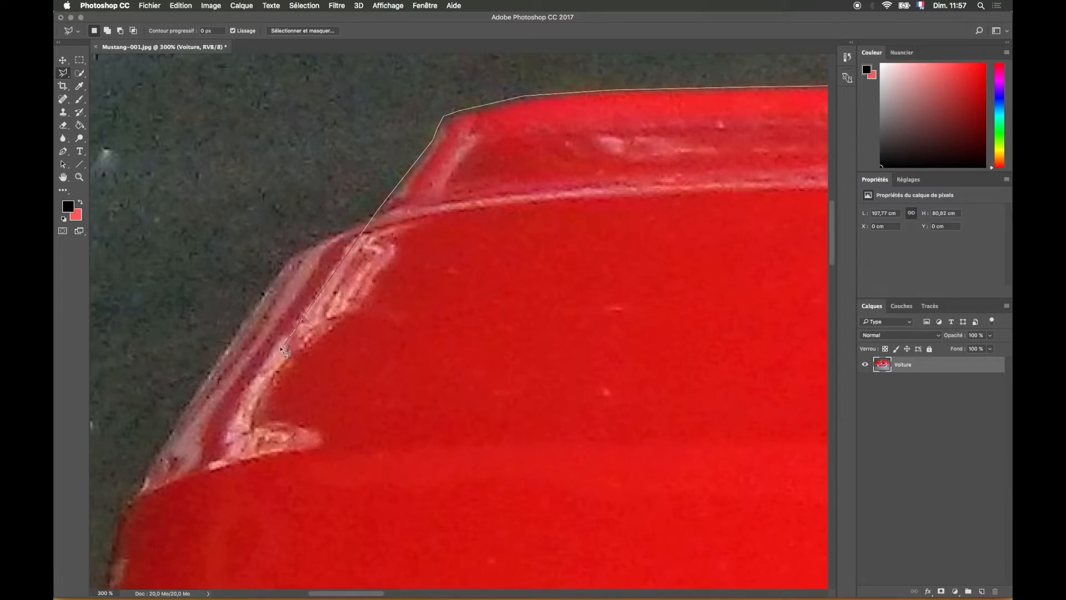
{"action": "left_click", "coordinate": [212, 476]}
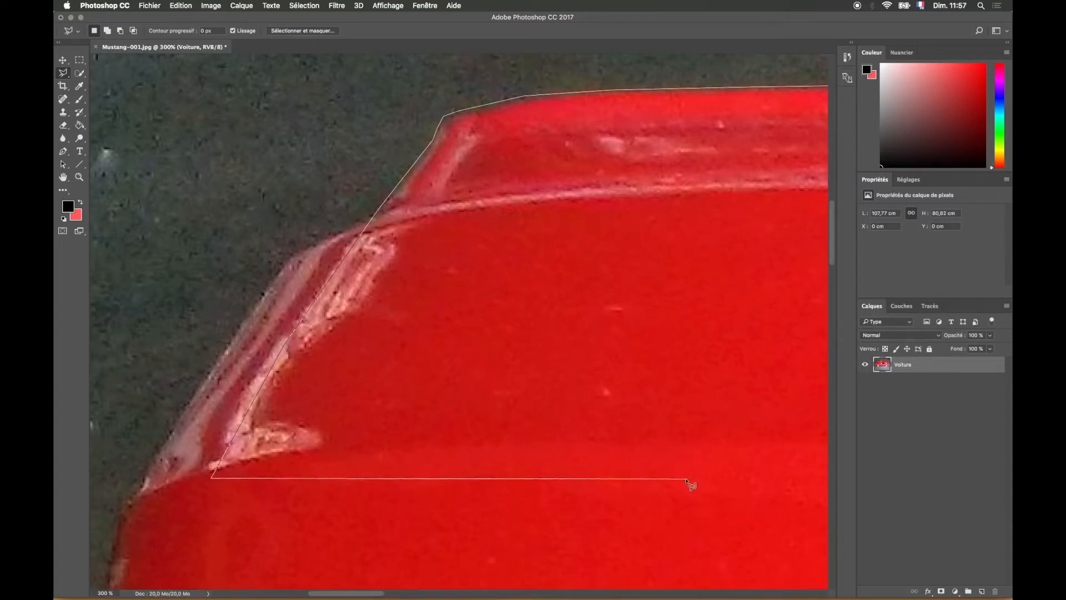
Run the polygonal outline across the middle of the hood to the vents and close it at the windshield pillar's base.
{"action": "scroll", "coordinate": [688, 481], "scroll_direction": "down", "scroll_amount": 4}
{"action": "key", "text": "space"}
{"action": "left_click_drag", "start_coordinate": [695, 479], "coordinate": [421, 238]}
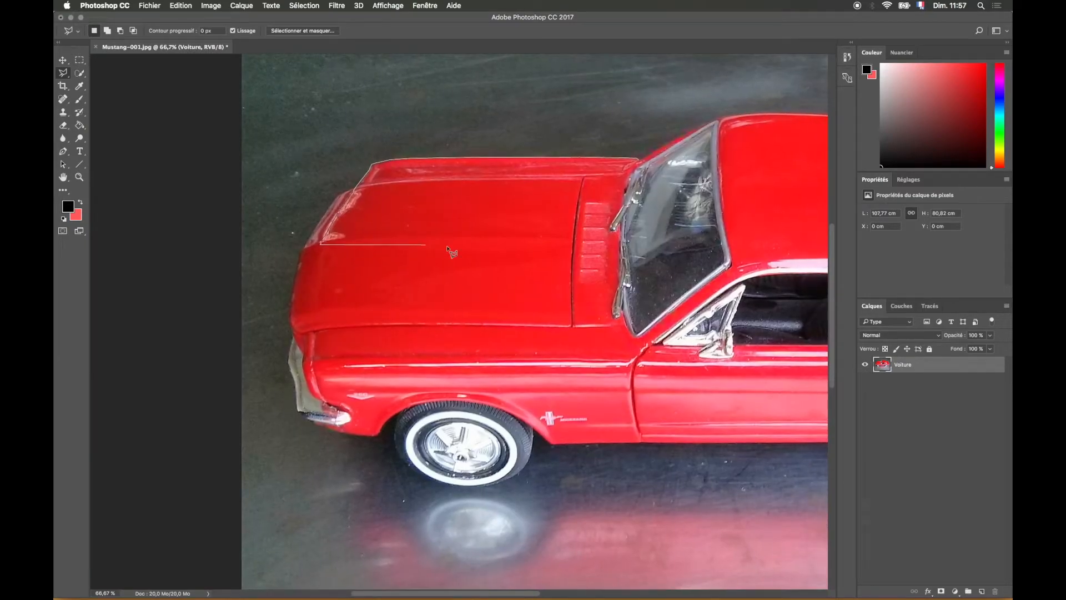
{"action": "left_click", "coordinate": [600, 242]}
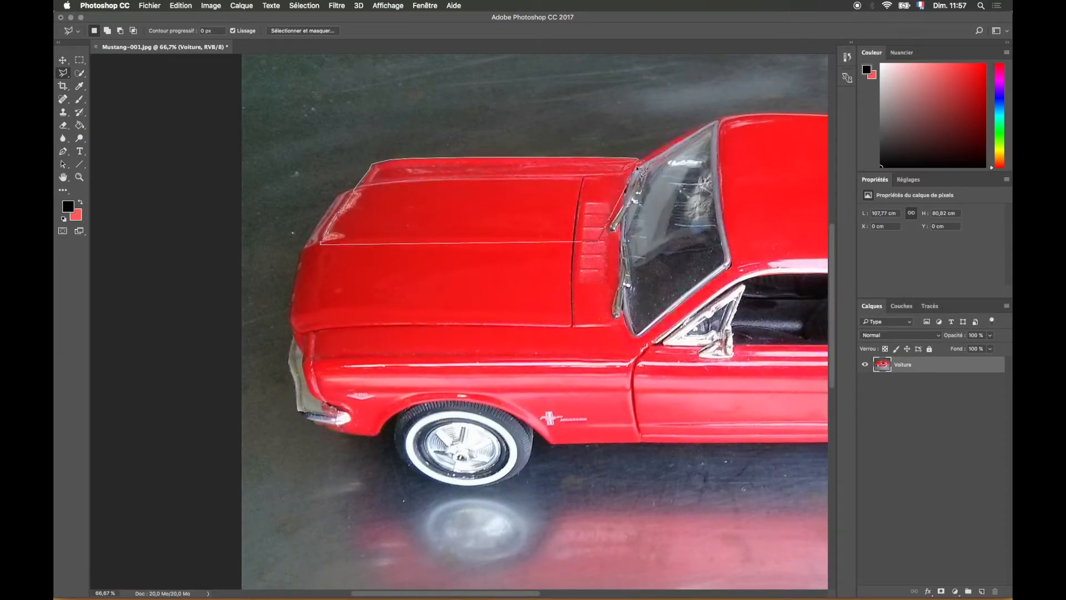
{"action": "left_click", "coordinate": [639, 165]}
Show the hood selection as a Quick Mask and accept the mask options with masked areas in green at 50% opacity.
{"action": "key", "text": "q"}
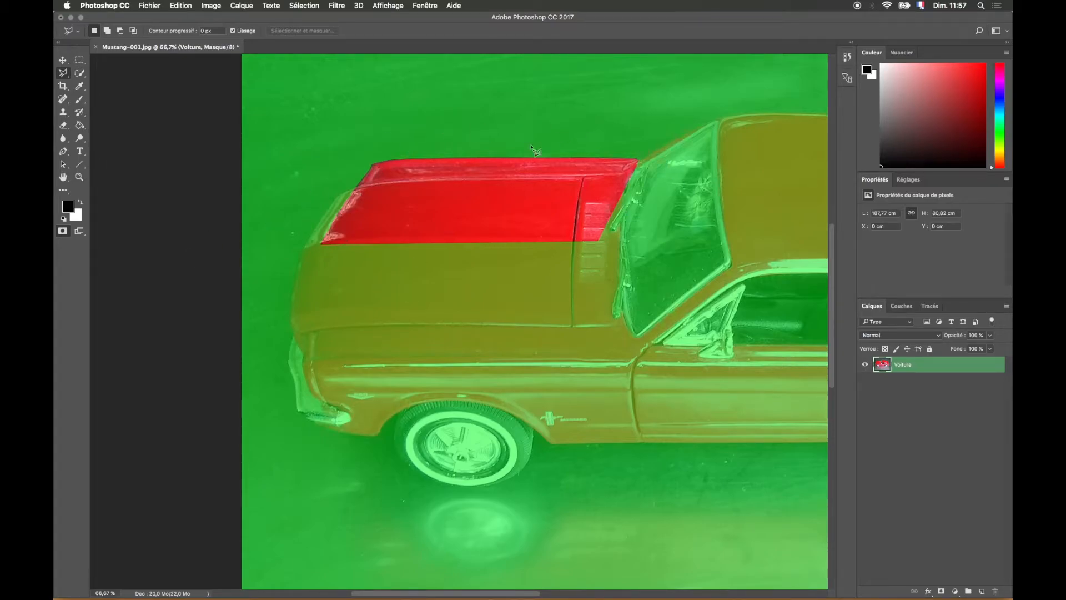
{"action": "left_click", "coordinate": [63, 231]}
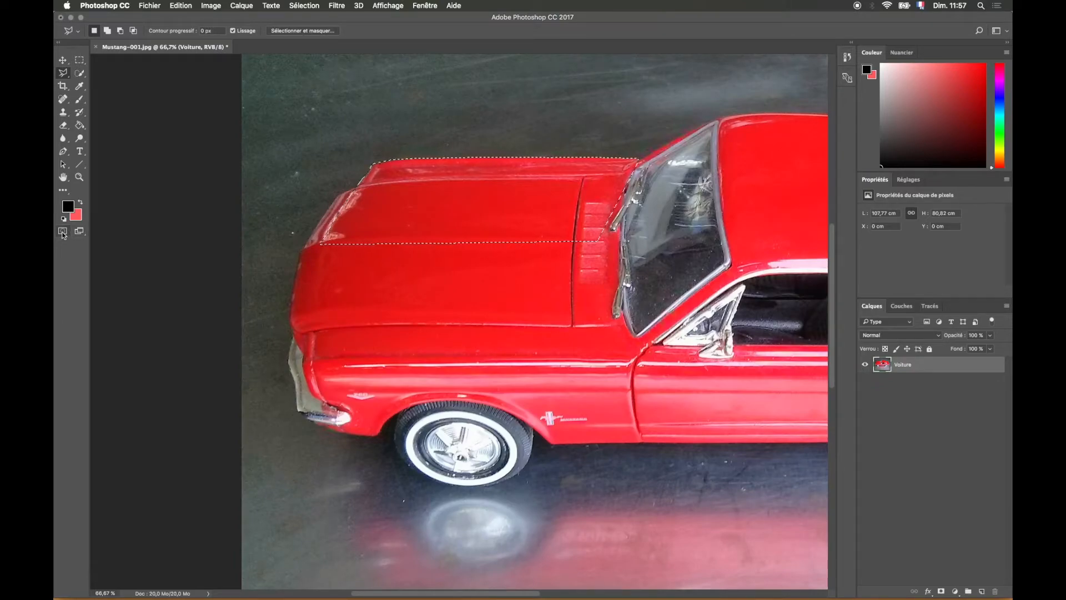
{"action": "left_click", "coordinate": [63, 231]}
{"action": "left_click", "coordinate": [63, 231]}
{"action": "left_click", "coordinate": [62, 231]}
{"action": "left_click", "coordinate": [63, 231]}
{"action": "double_click", "coordinate": [63, 231]}
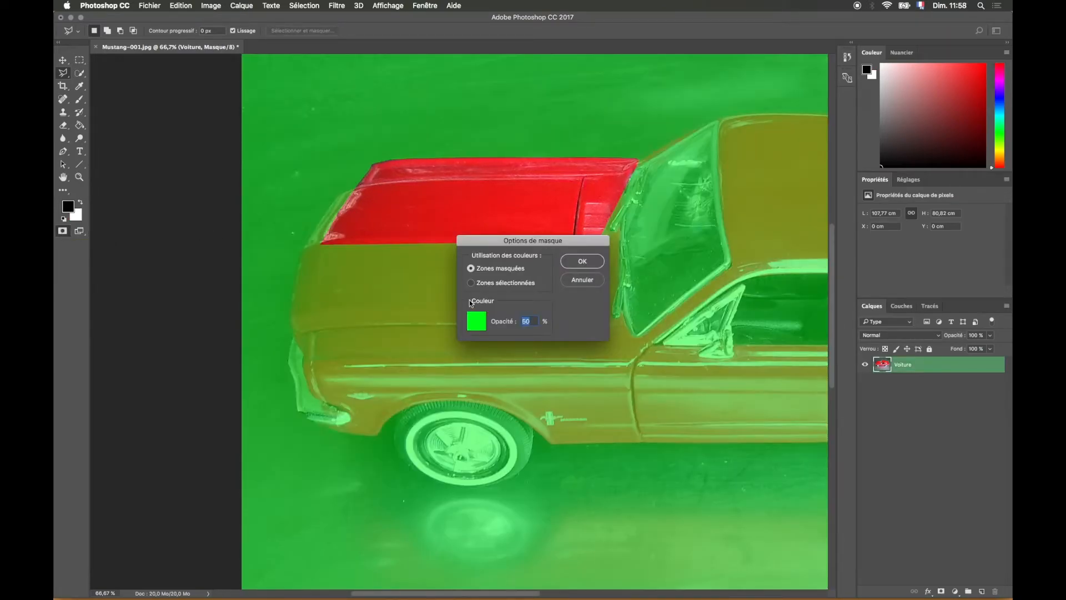
{"action": "left_click", "coordinate": [583, 261]}
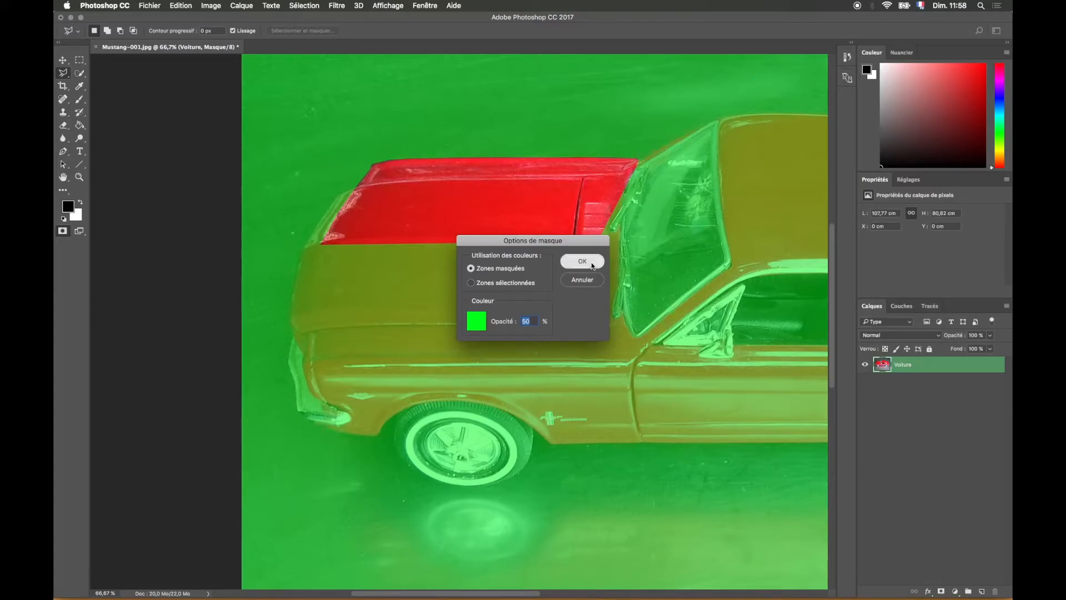
Show the image's channels and accept the mask options and the largest channel thumbnail size.
{"action": "left_click", "coordinate": [902, 306]}
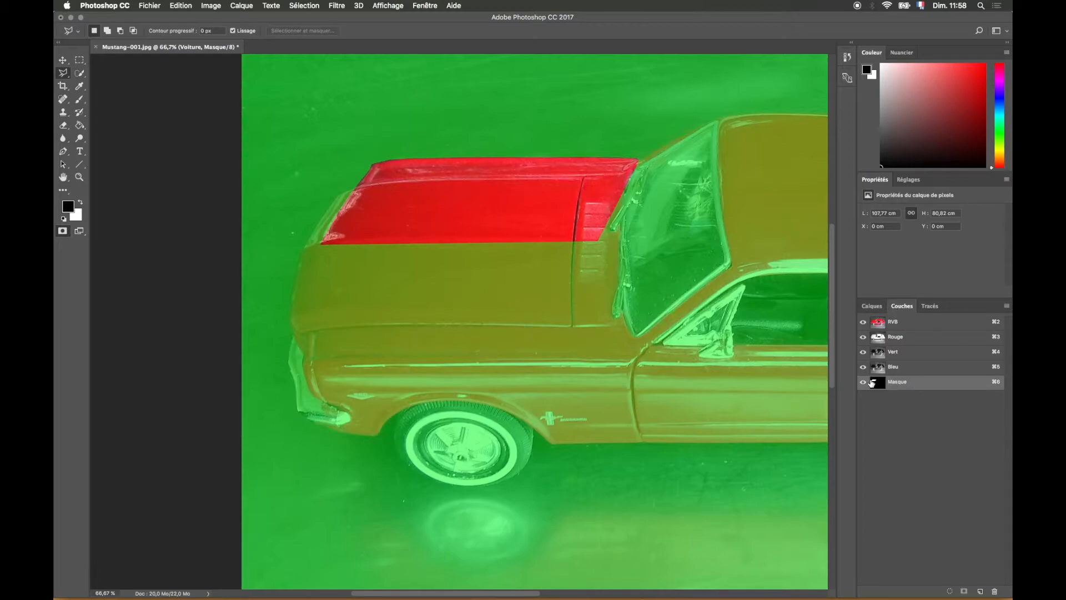
{"action": "left_click", "coordinate": [1007, 306]}
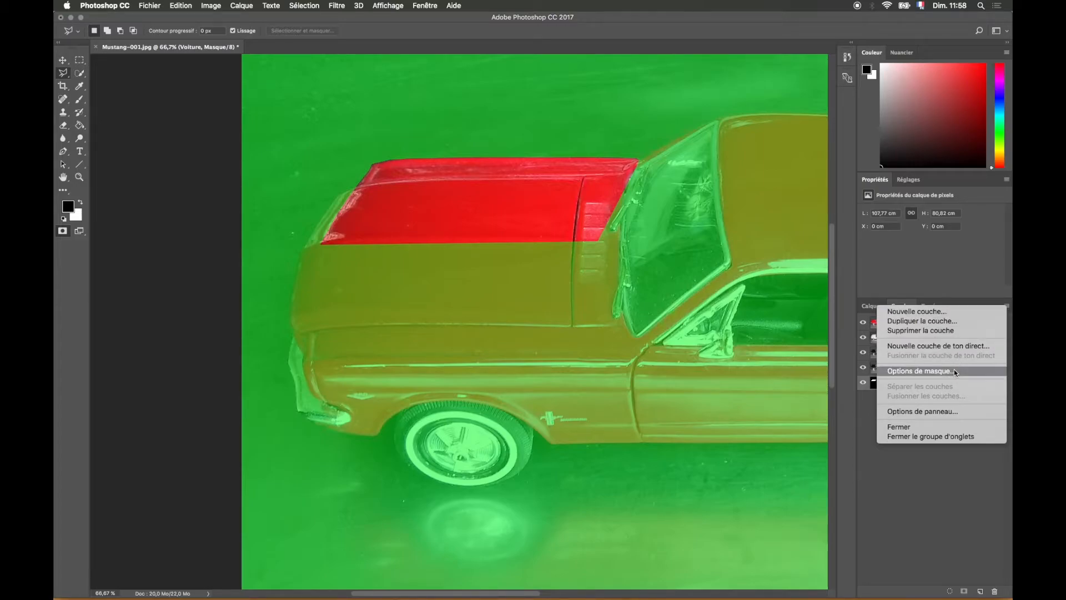
{"action": "left_click", "coordinate": [955, 368]}
{"action": "key", "text": "Return"}
{"action": "left_click", "coordinate": [1007, 307]}
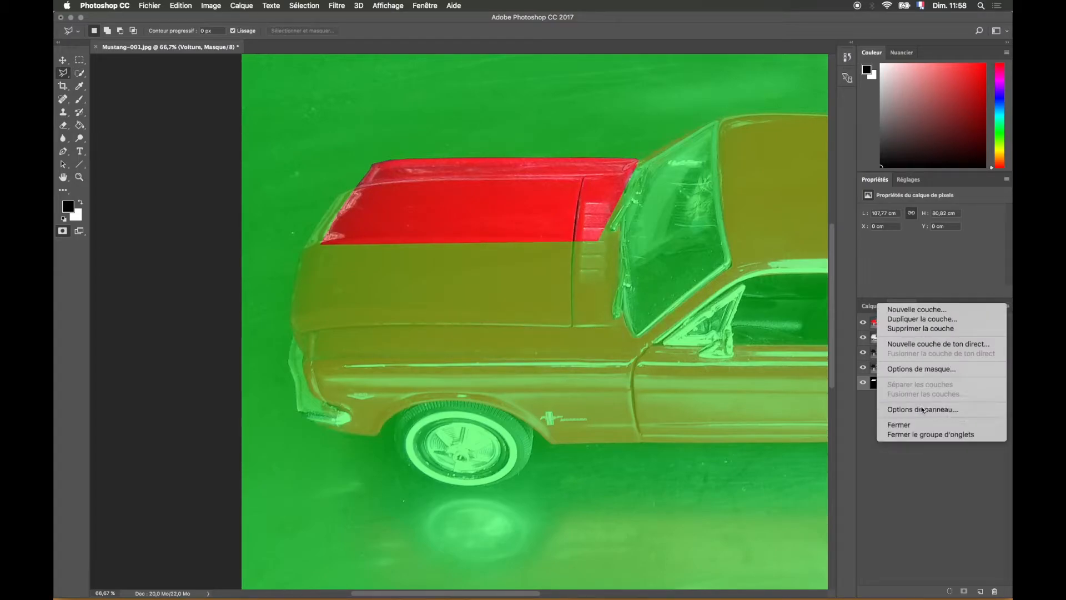
{"action": "left_click", "coordinate": [898, 406]}
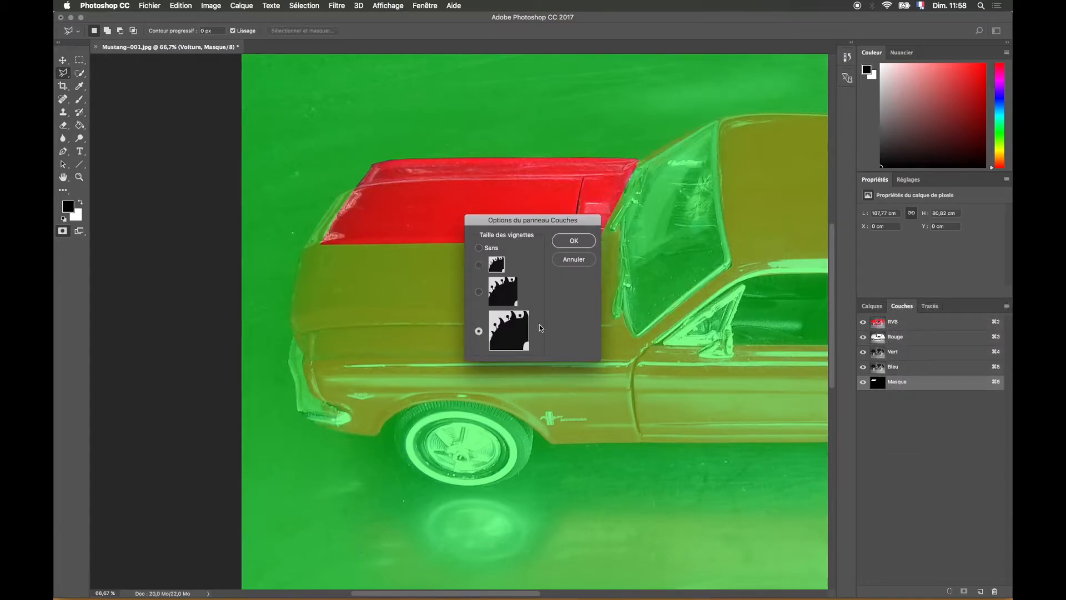
{"action": "left_click", "coordinate": [584, 241]}
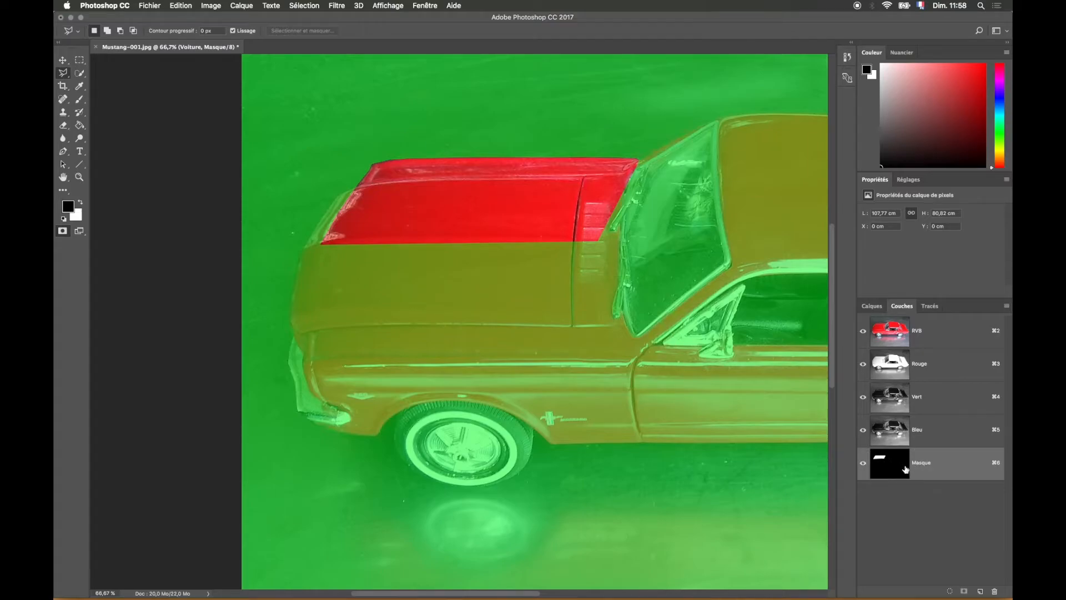
Set the layer thumbnails to the largest size and return to the channel list.
{"action": "left_click", "coordinate": [872, 306]}
{"action": "left_click", "coordinate": [1007, 306]}
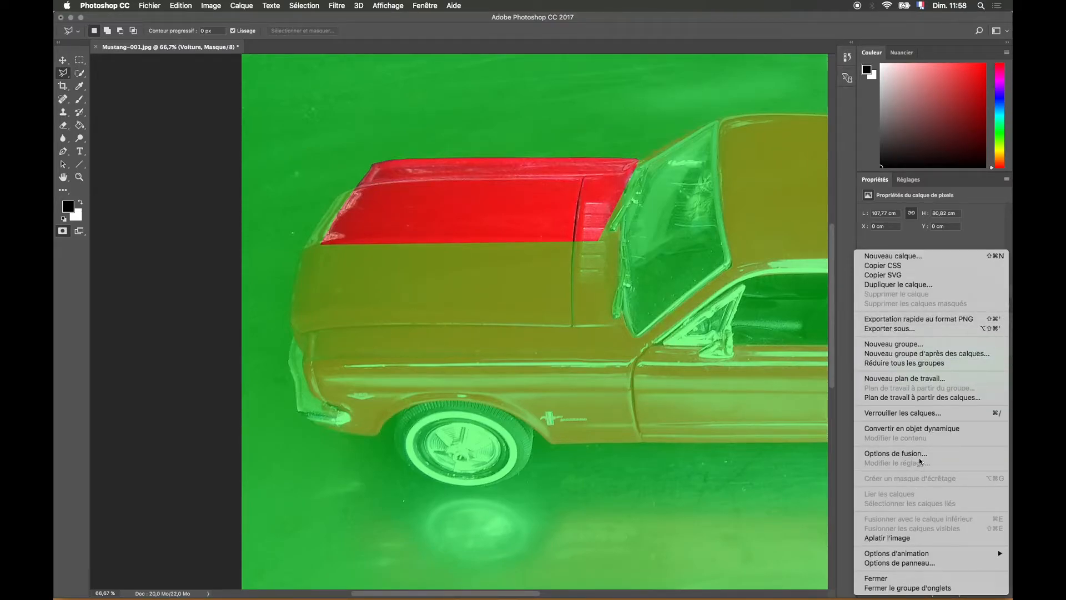
{"action": "left_click", "coordinate": [922, 563]}
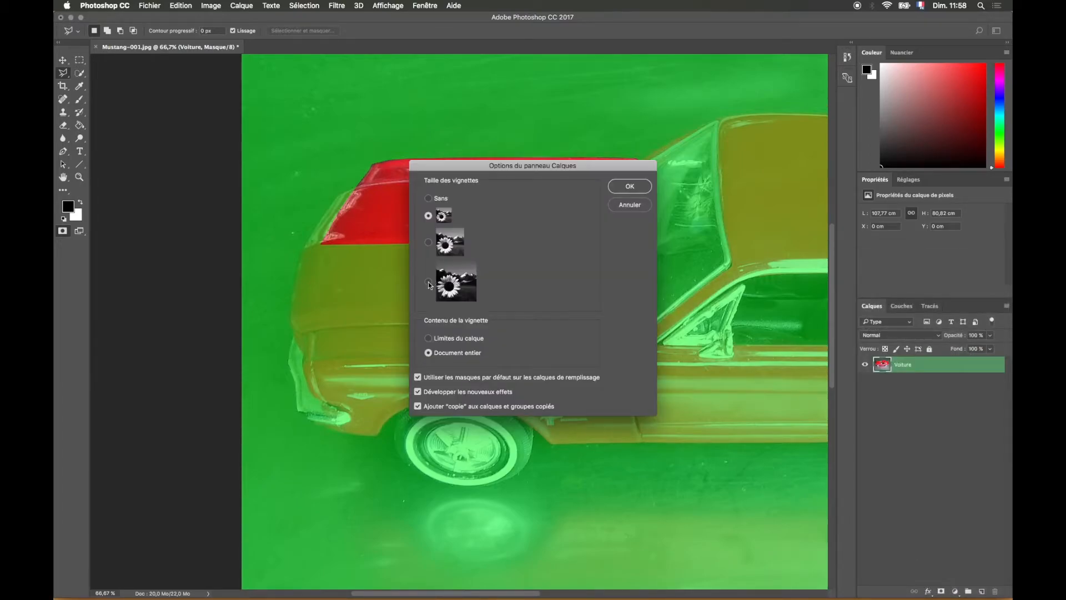
{"action": "left_click", "coordinate": [428, 282]}
{"action": "left_click", "coordinate": [635, 187]}
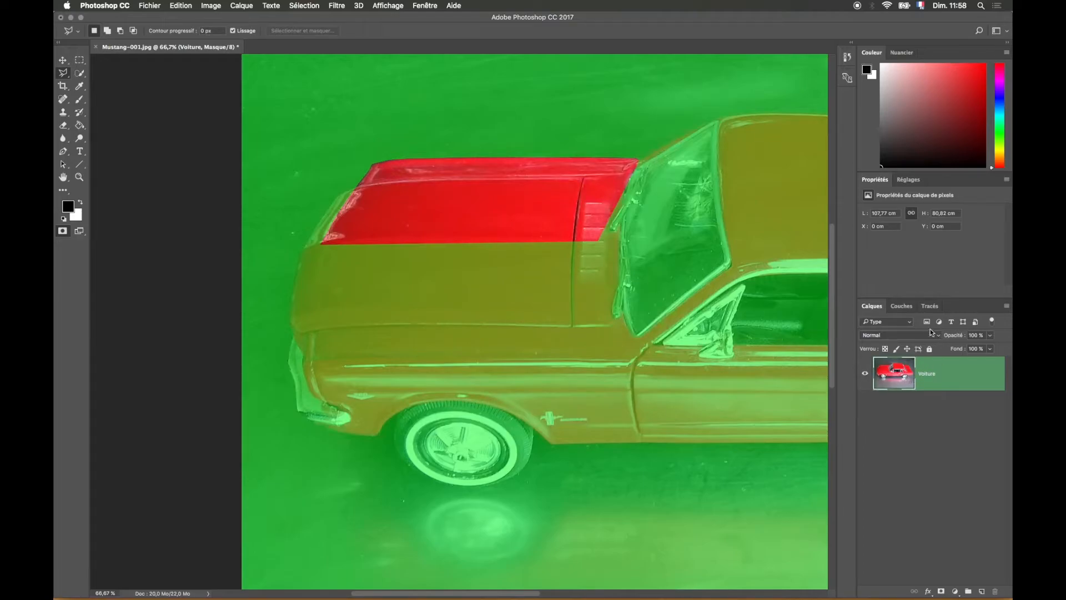
{"action": "left_click", "coordinate": [898, 308]}
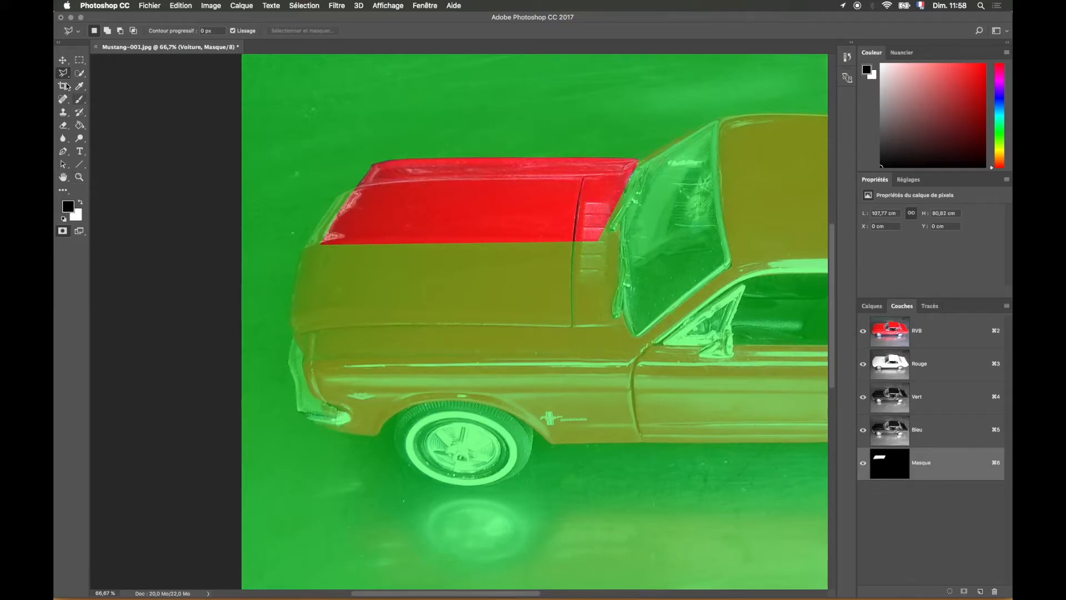
Paint black on the Quick Mask over the hood's front end with the Brush tool, and inspect the brush's size and hardness settings.
{"action": "left_click", "coordinate": [79, 101]}
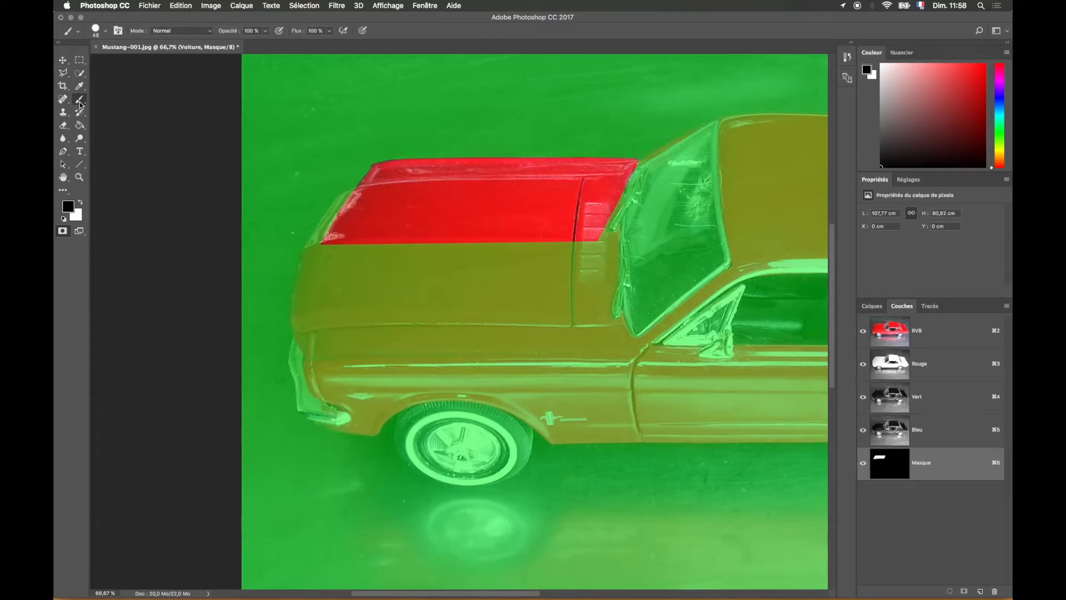
{"action": "right_click", "coordinate": [80, 104]}
{"action": "left_click", "coordinate": [96, 99]}
{"action": "mouse_move", "coordinate": [360, 198]}
{"action": "left_mouse_down"}
{"action": "mouse_move", "coordinate": [331, 204]}
{"action": "mouse_move", "coordinate": [325, 248]}
{"action": "mouse_move", "coordinate": [356, 198]}
{"action": "mouse_move", "coordinate": [340, 241]}
{"action": "mouse_move", "coordinate": [363, 207]}
{"action": "mouse_move", "coordinate": [352, 246]}
{"action": "left_mouse_up"}
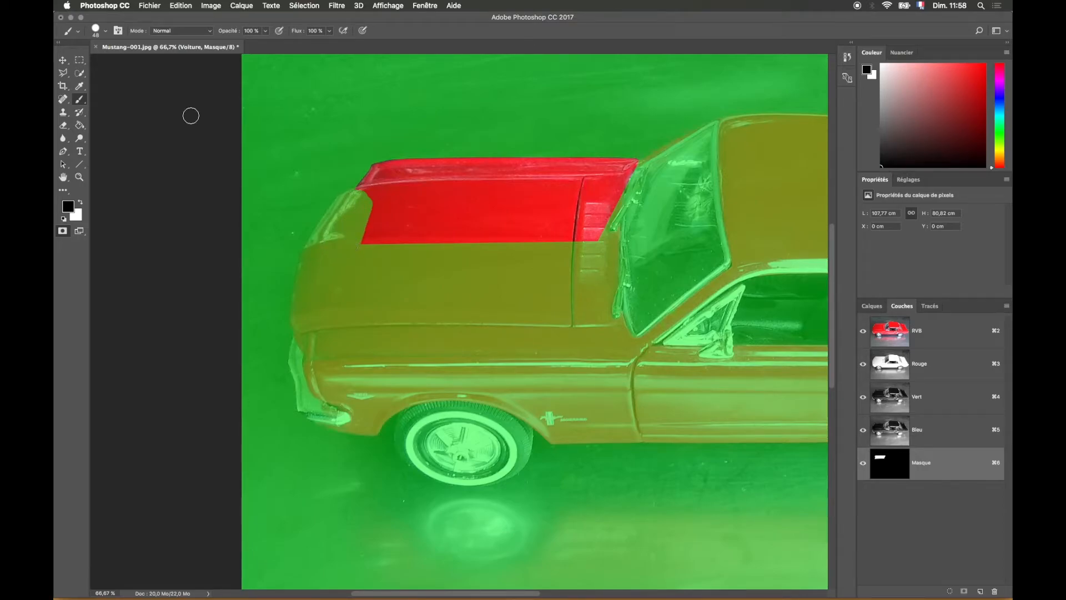
{"action": "left_click", "coordinate": [107, 34]}
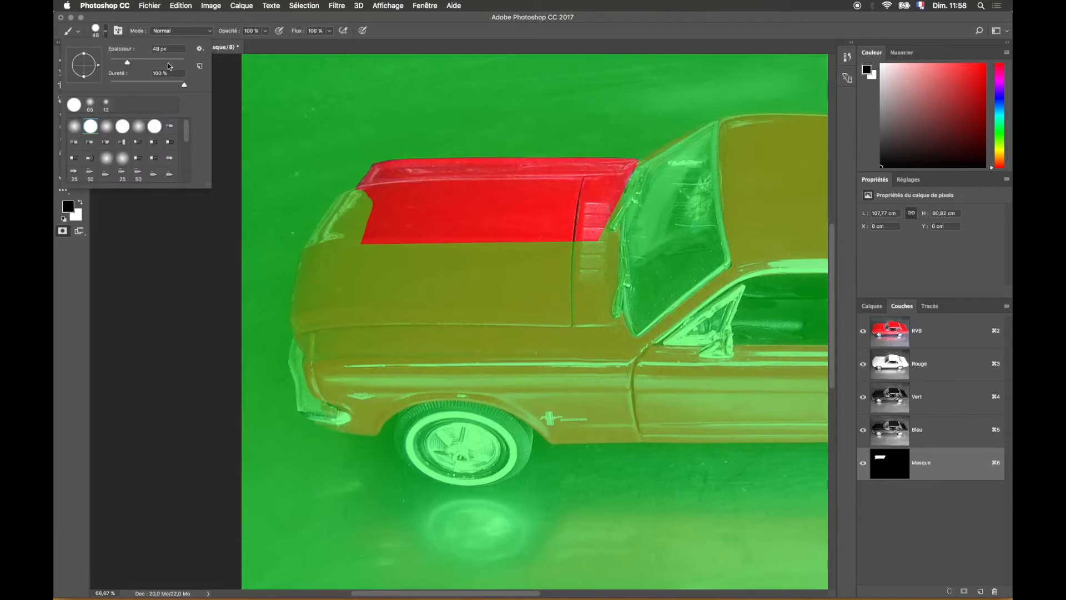
{"action": "left_click", "coordinate": [107, 33]}
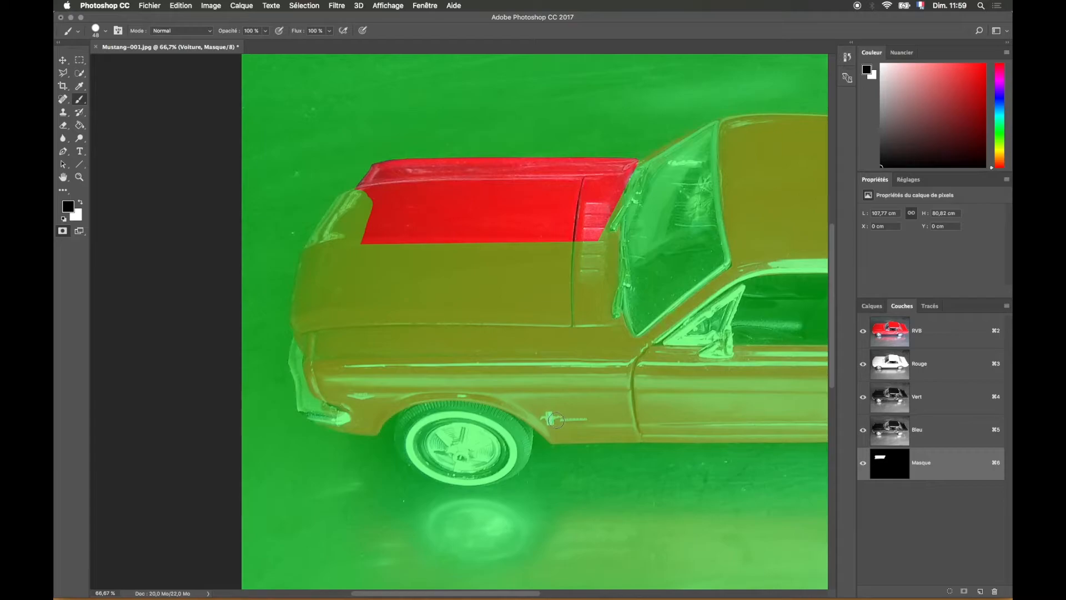
Mask a further part of the hood's front with black strokes, checking the resulting selection outline outside Quick Mask mode.
{"action": "key", "text": "q"}
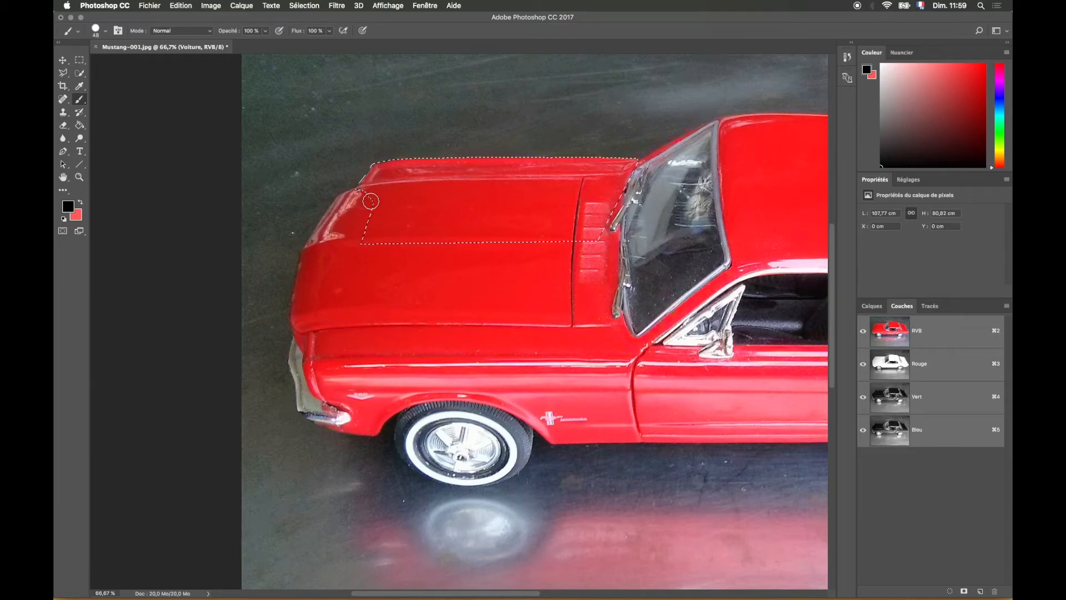
{"action": "key", "text": "q"}
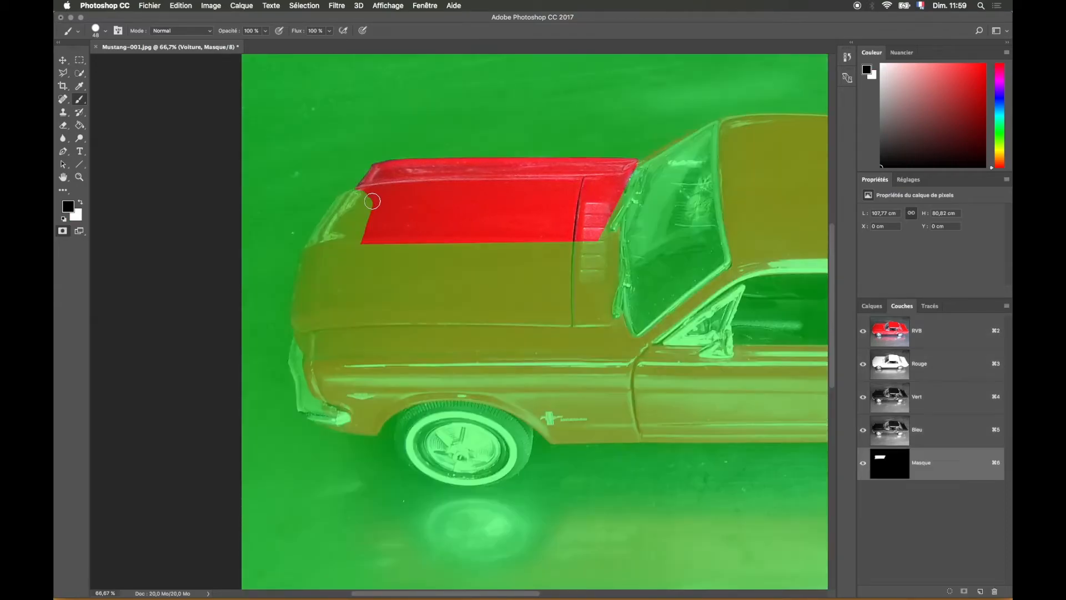
{"action": "mouse_move", "coordinate": [407, 194]}
{"action": "left_mouse_down"}
{"action": "mouse_move", "coordinate": [368, 236]}
{"action": "mouse_move", "coordinate": [411, 223]}
{"action": "mouse_move", "coordinate": [381, 237]}
{"action": "left_mouse_up"}
{"action": "key", "text": "q"}
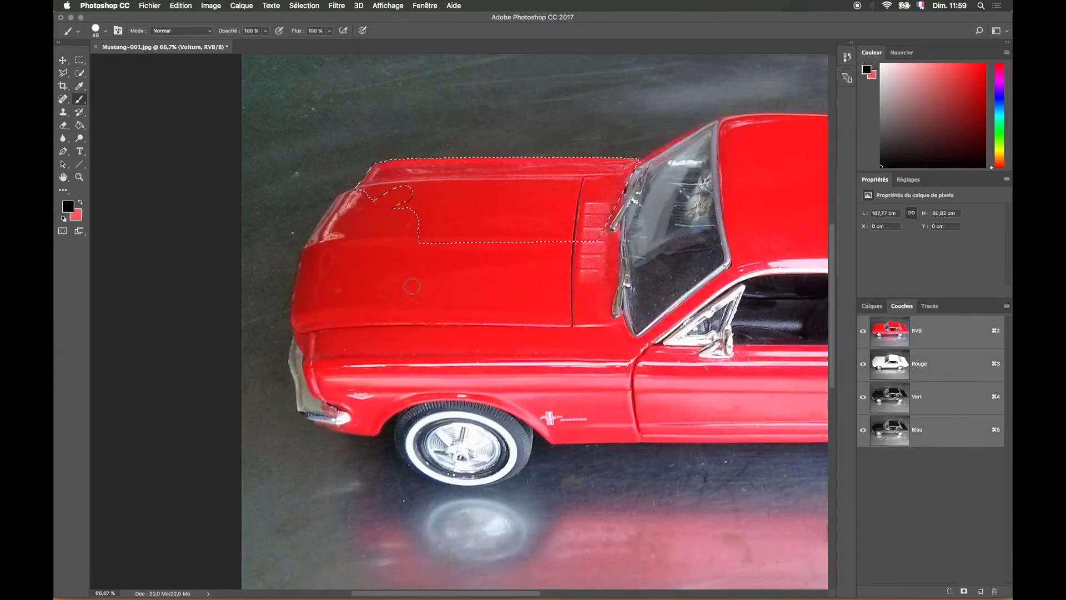
{"action": "key", "text": "q"}
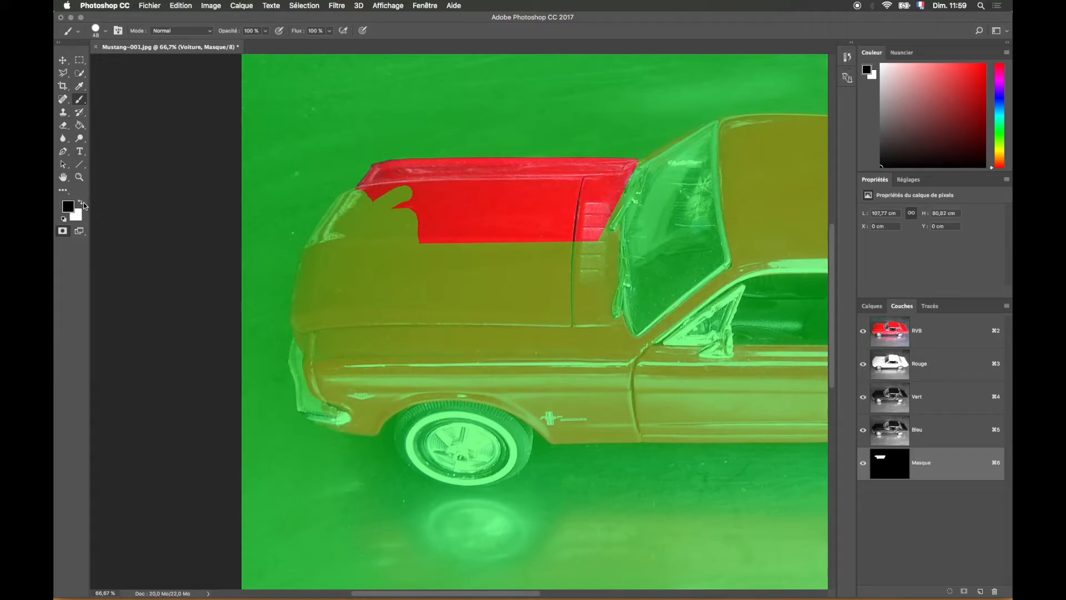
Paint white on the Quick Mask to restore the hood's front end and add a patch down to the hood's near crease.
{"action": "key", "text": "x"}
{"action": "mouse_move", "coordinate": [419, 187]}
{"action": "left_mouse_down"}
{"action": "mouse_move", "coordinate": [346, 200]}
{"action": "mouse_move", "coordinate": [313, 249]}
{"action": "mouse_move", "coordinate": [364, 207]}
{"action": "mouse_move", "coordinate": [419, 204]}
{"action": "mouse_move", "coordinate": [362, 222]}
{"action": "mouse_move", "coordinate": [447, 231]}
{"action": "mouse_move", "coordinate": [414, 217]}
{"action": "mouse_move", "coordinate": [335, 231]}
{"action": "mouse_move", "coordinate": [421, 233]}
{"action": "mouse_move", "coordinate": [491, 204]}
{"action": "mouse_move", "coordinate": [531, 230]}
{"action": "mouse_move", "coordinate": [390, 247]}
{"action": "mouse_move", "coordinate": [498, 201]}
{"action": "mouse_move", "coordinate": [449, 238]}
{"action": "mouse_move", "coordinate": [380, 256]}
{"action": "mouse_move", "coordinate": [405, 270]}
{"action": "mouse_move", "coordinate": [418, 314]}
{"action": "mouse_move", "coordinate": [477, 317]}
{"action": "mouse_move", "coordinate": [476, 302]}
{"action": "mouse_move", "coordinate": [430, 305]}
{"action": "mouse_move", "coordinate": [466, 312]}
{"action": "mouse_move", "coordinate": [420, 303]}
{"action": "mouse_move", "coordinate": [416, 256]}
{"action": "mouse_move", "coordinate": [431, 299]}
{"action": "mouse_move", "coordinate": [433, 251]}
{"action": "mouse_move", "coordinate": [439, 313]}
{"action": "mouse_move", "coordinate": [456, 306]}
{"action": "mouse_move", "coordinate": [465, 231]}
{"action": "mouse_move", "coordinate": [414, 216]}
{"action": "left_mouse_up"}
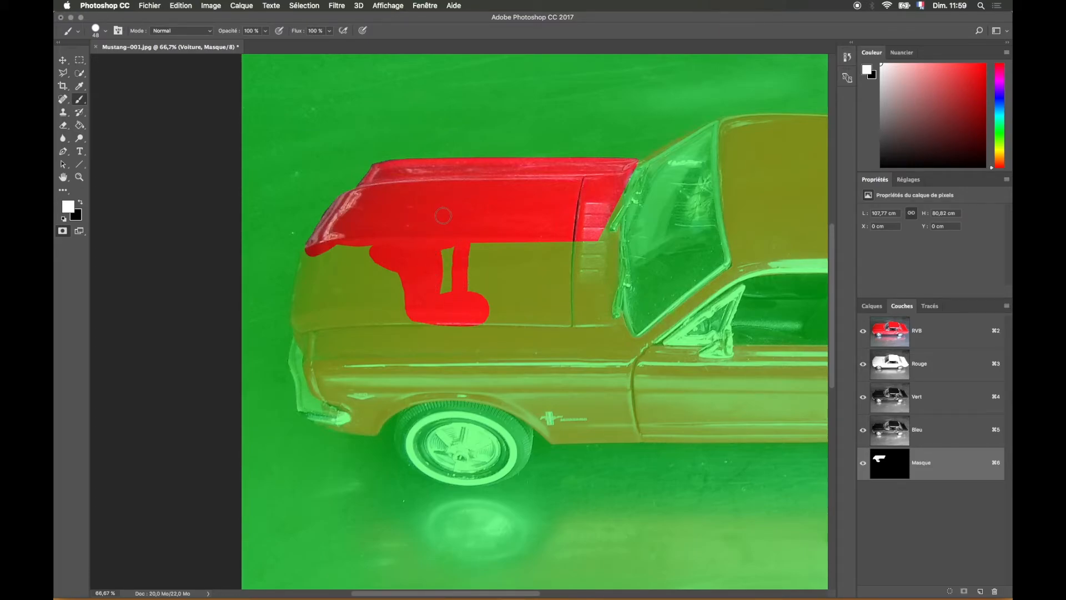
{"action": "key", "text": "q"}
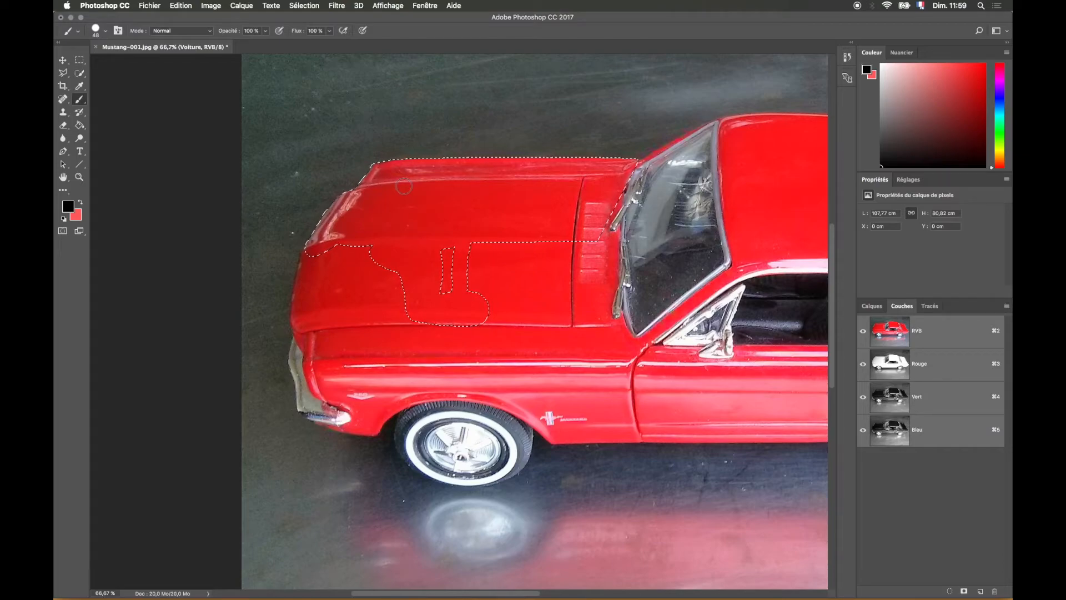
{"action": "key", "text": "q"}
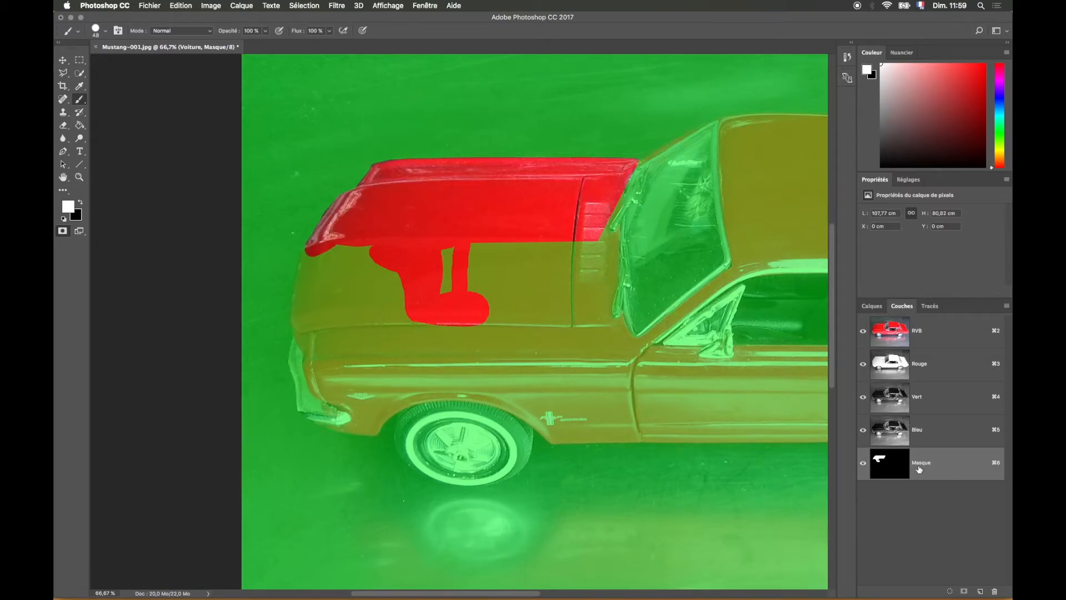
Duplicate the temporary Quick Mask channel within Mustang-001.jpg under the name "Masque sauvegardé".
{"action": "key", "text": "q"}
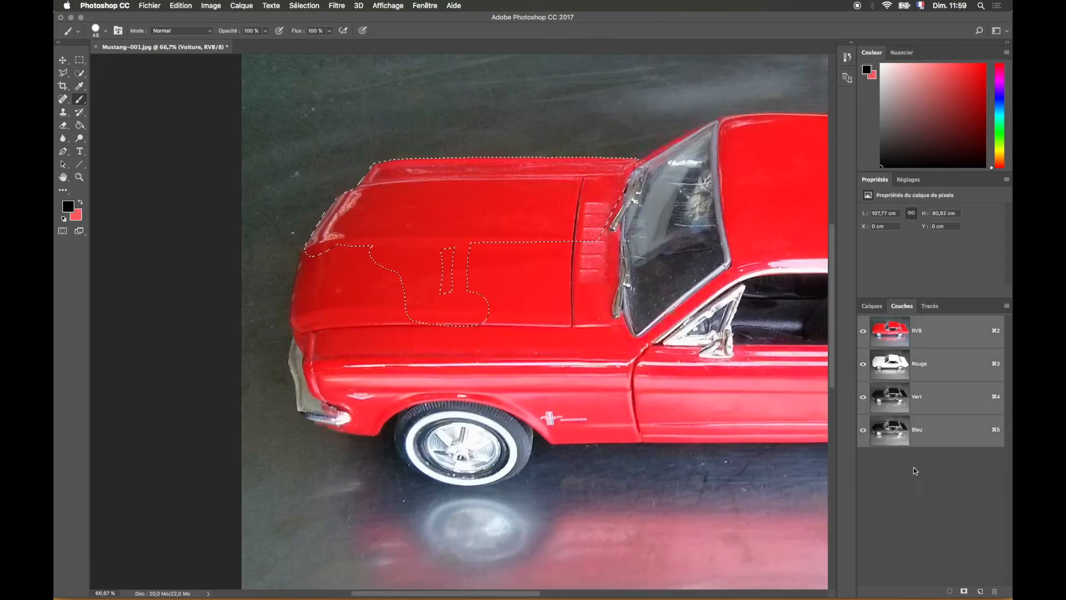
{"action": "key", "text": "q"}
{"action": "right_click", "coordinate": [942, 467]}
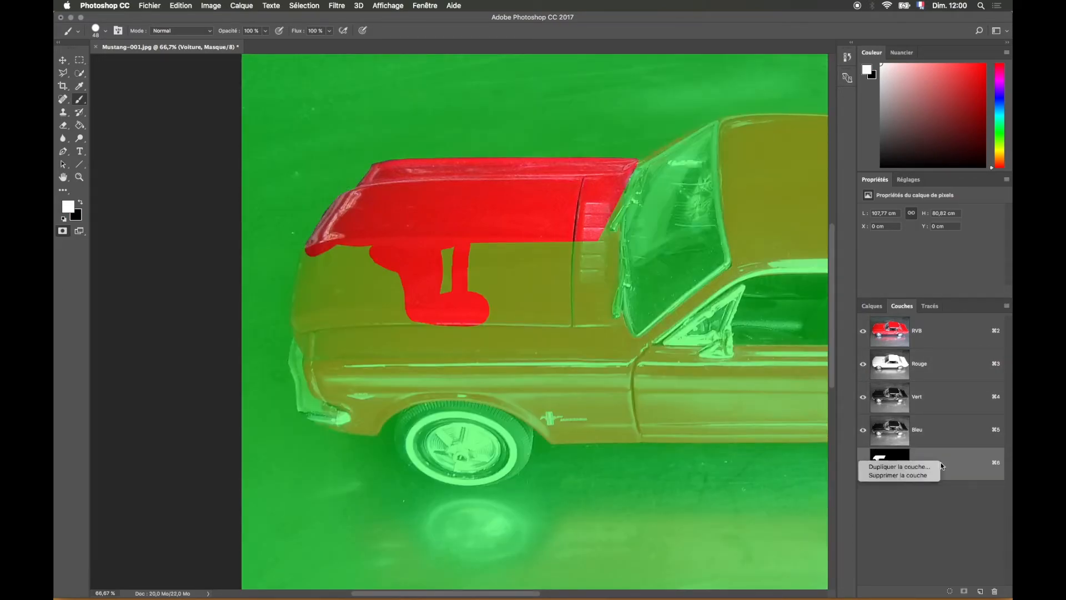
{"action": "left_click", "coordinate": [900, 467]}
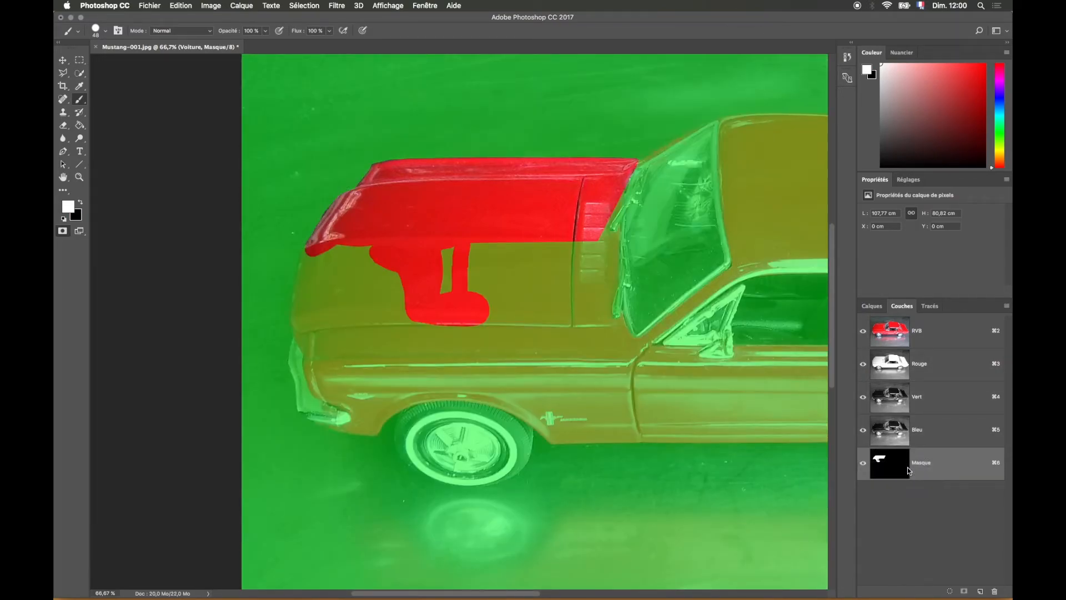
{"action": "left_click", "coordinate": [516, 270]}
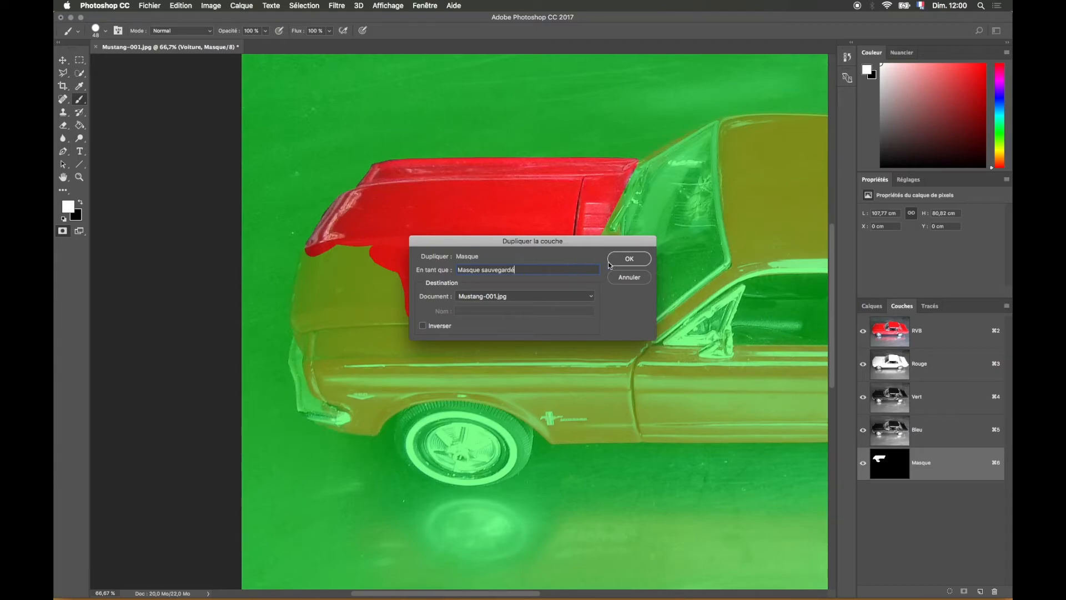
{"action": "left_click", "coordinate": [630, 259]}
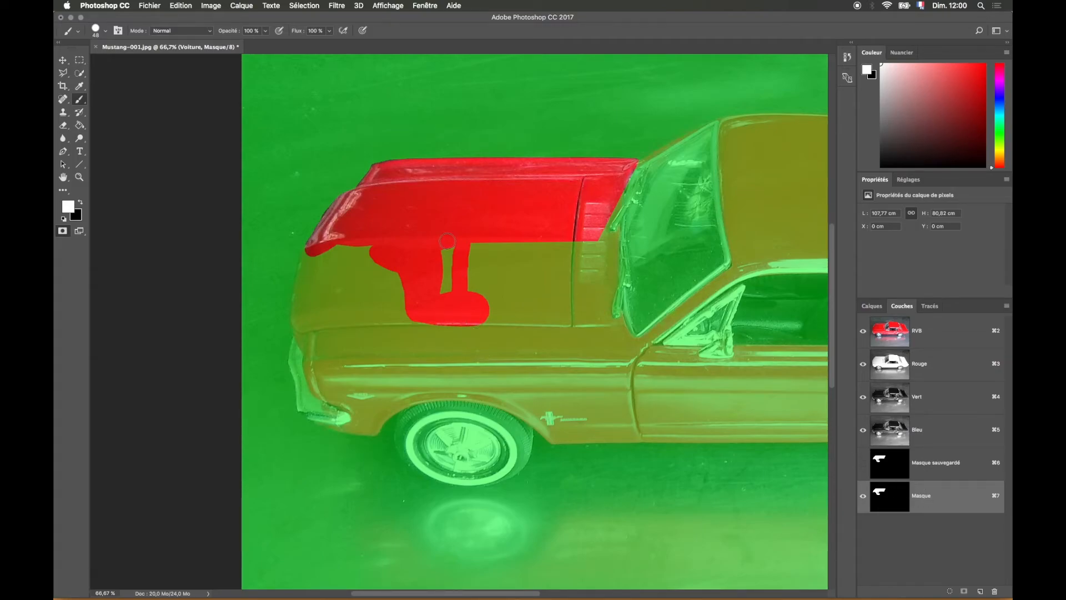
Leave Quick Mask mode and clear the hood selection using the Rectangular Marquee tool.
{"action": "key", "text": "q"}
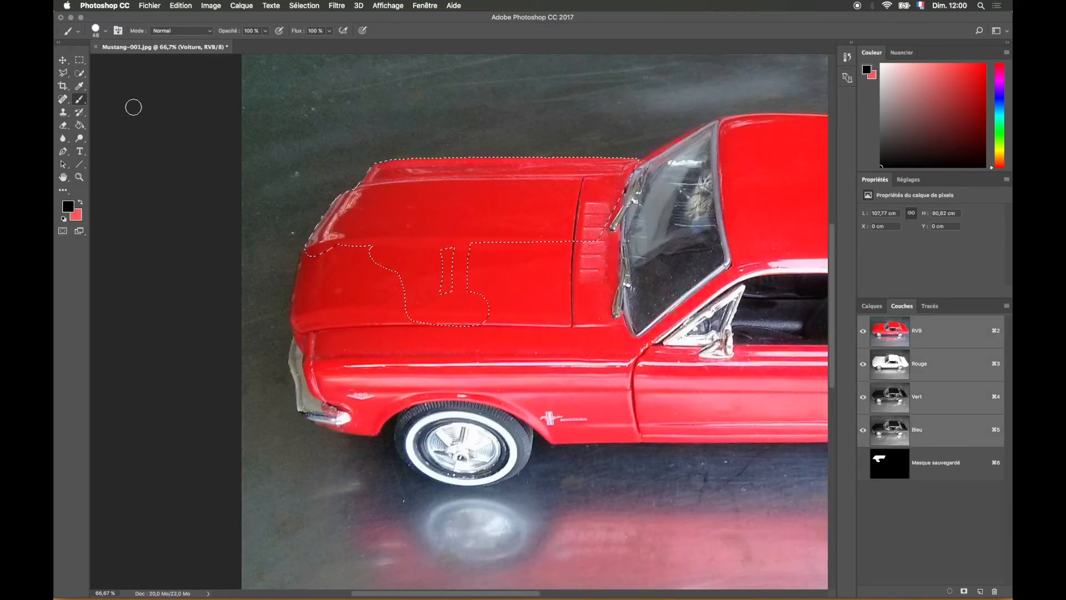
{"action": "left_click", "coordinate": [80, 61]}
{"action": "left_click", "coordinate": [497, 208]}
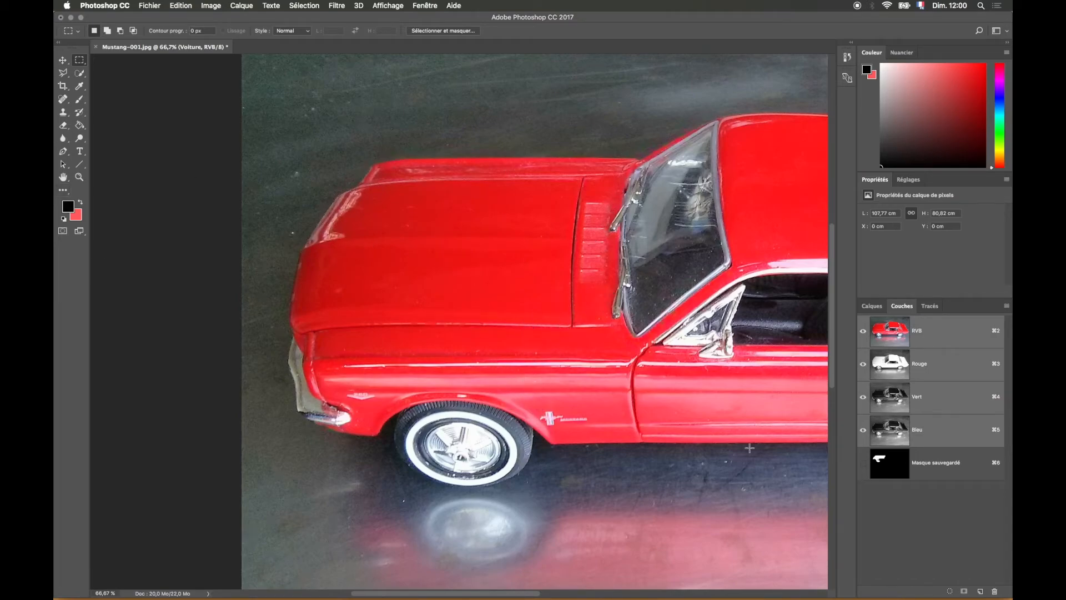
Display the "Masque sauvegardé" channel together with the RGB image and load it as a selection.
{"action": "left_click", "coordinate": [946, 468]}
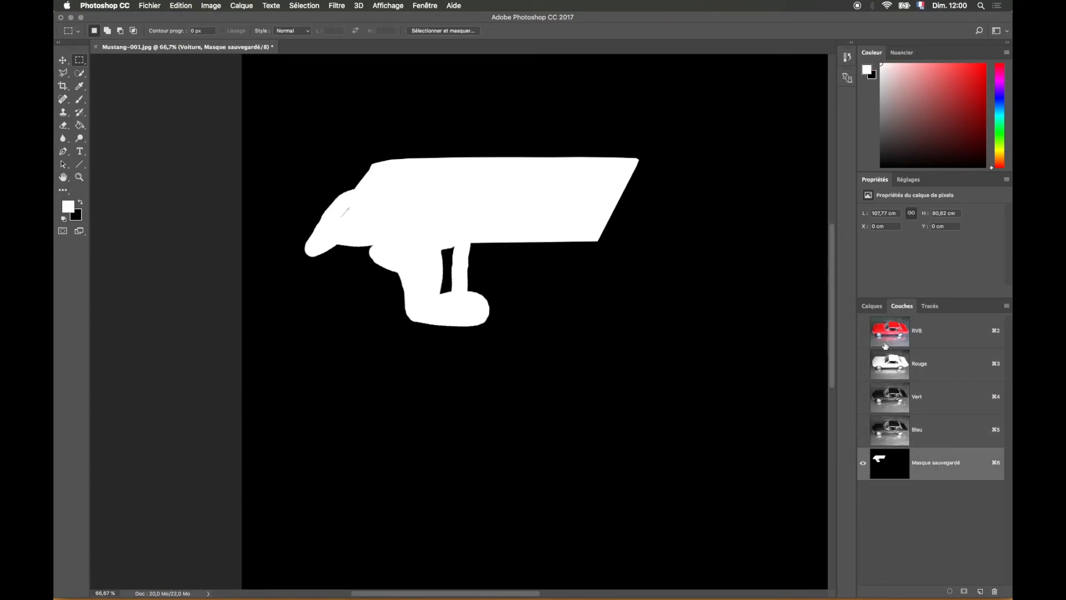
{"action": "left_click", "coordinate": [863, 331]}
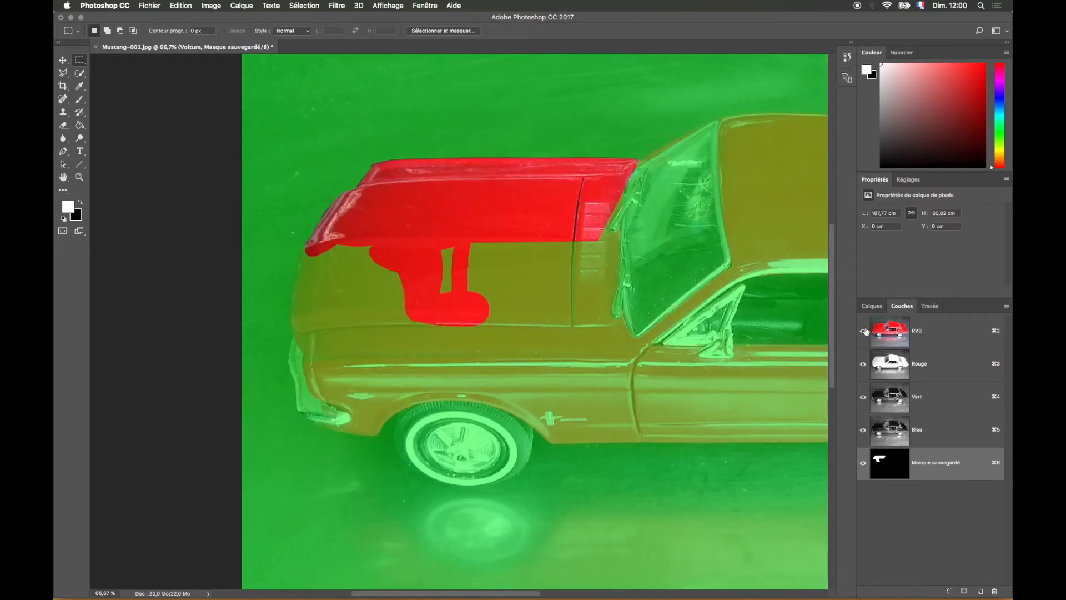
{"action": "left_click", "coordinate": [949, 591]}
Check the reloaded selection in Quick Mask mode, and hide the "Masque sauvegardé" channel's overlay after leaving that mode.
{"action": "key", "text": "q"}
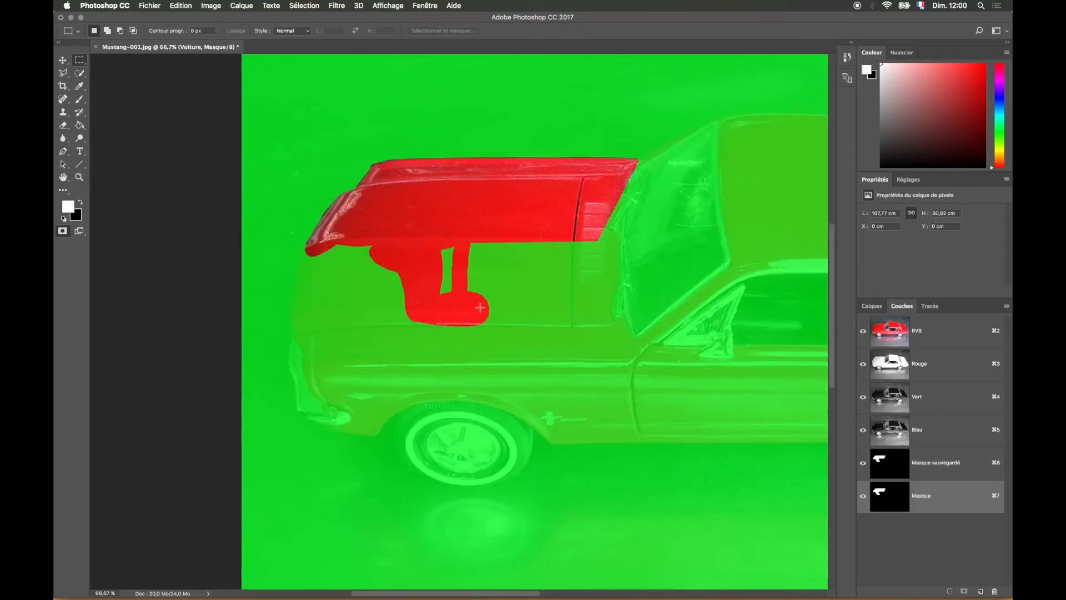
{"action": "key", "text": "q"}
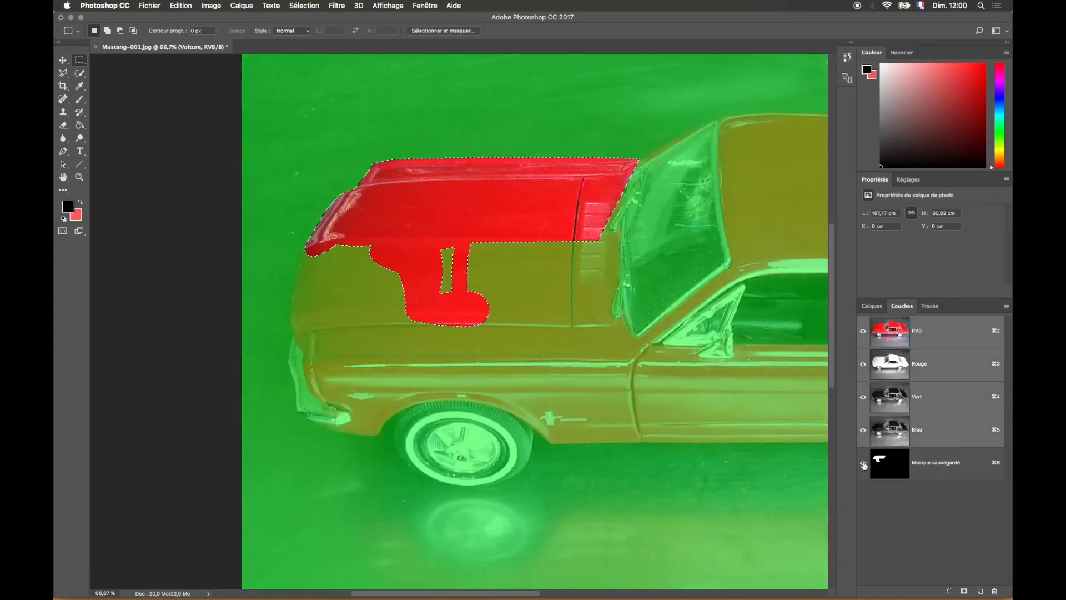
{"action": "left_click", "coordinate": [864, 466]}
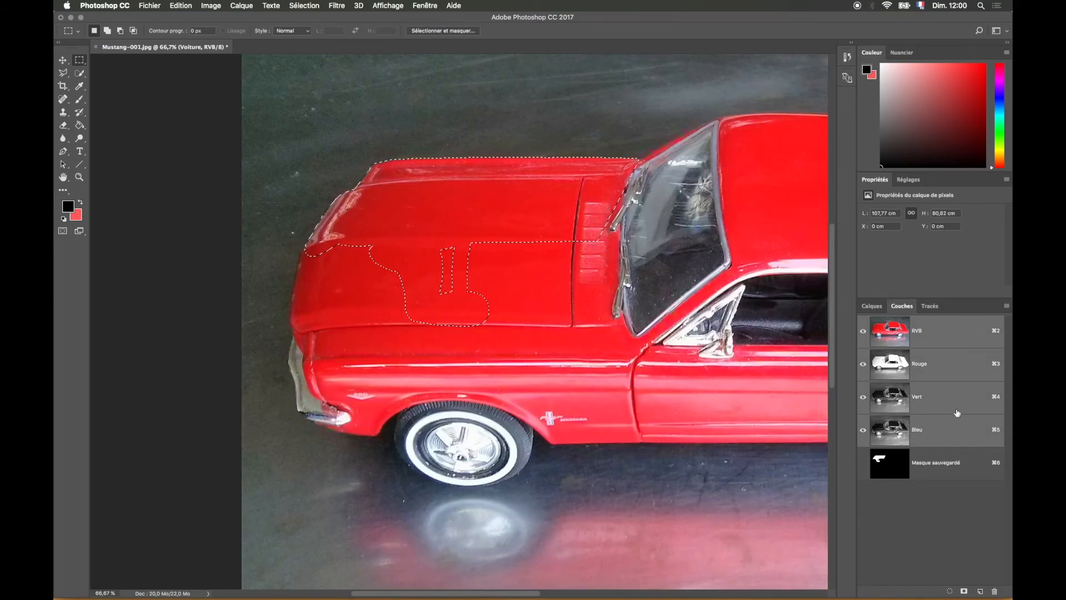
Reset the foreground and background colours to the default black and white, and check the hood selection in Quick Mask mode.
{"action": "left_click", "coordinate": [81, 203]}
{"action": "left_click", "coordinate": [81, 204]}
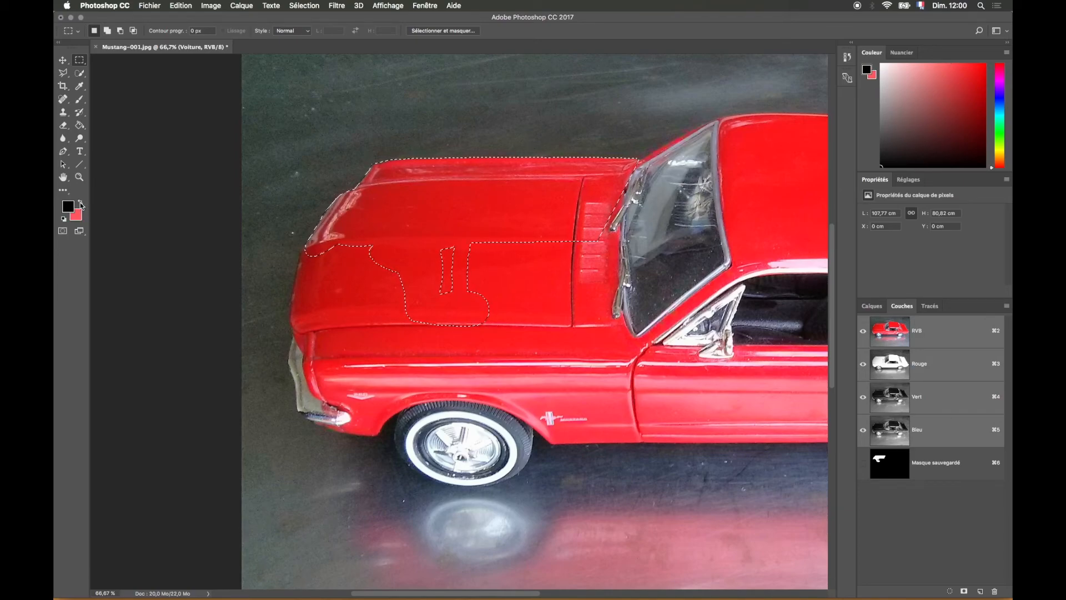
{"action": "left_click", "coordinate": [82, 204]}
{"action": "left_click", "coordinate": [81, 204]}
{"action": "key", "text": "d"}
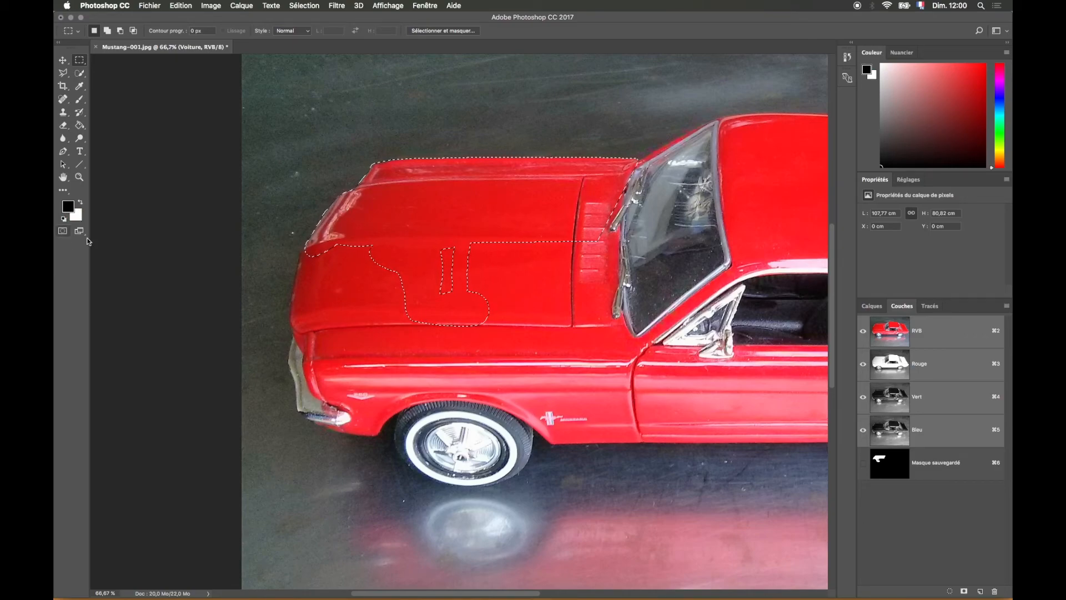
{"action": "key", "text": "q"}
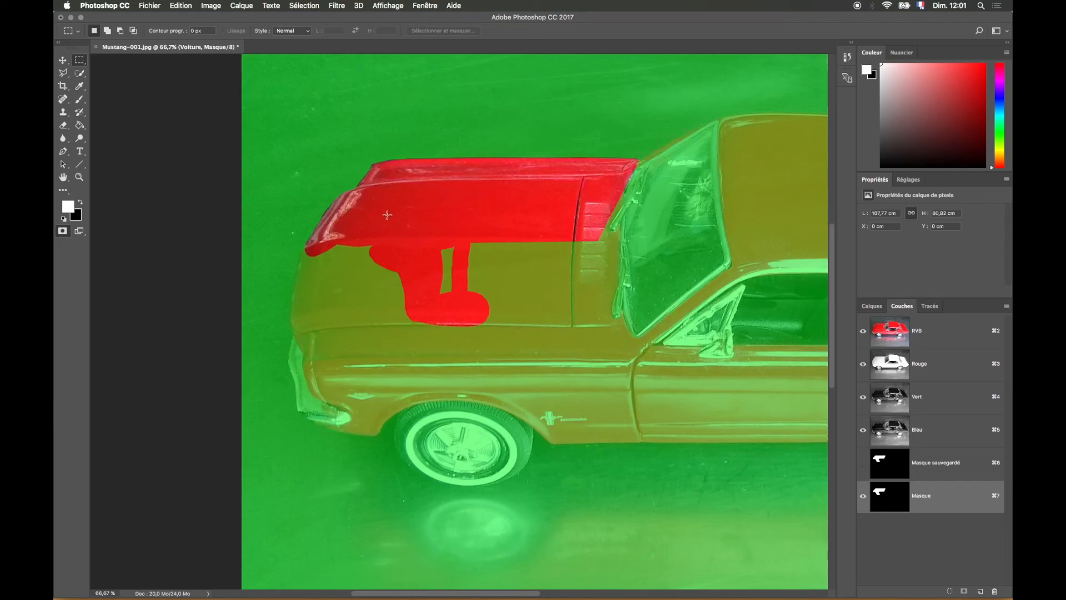
{"action": "key", "text": "q"}
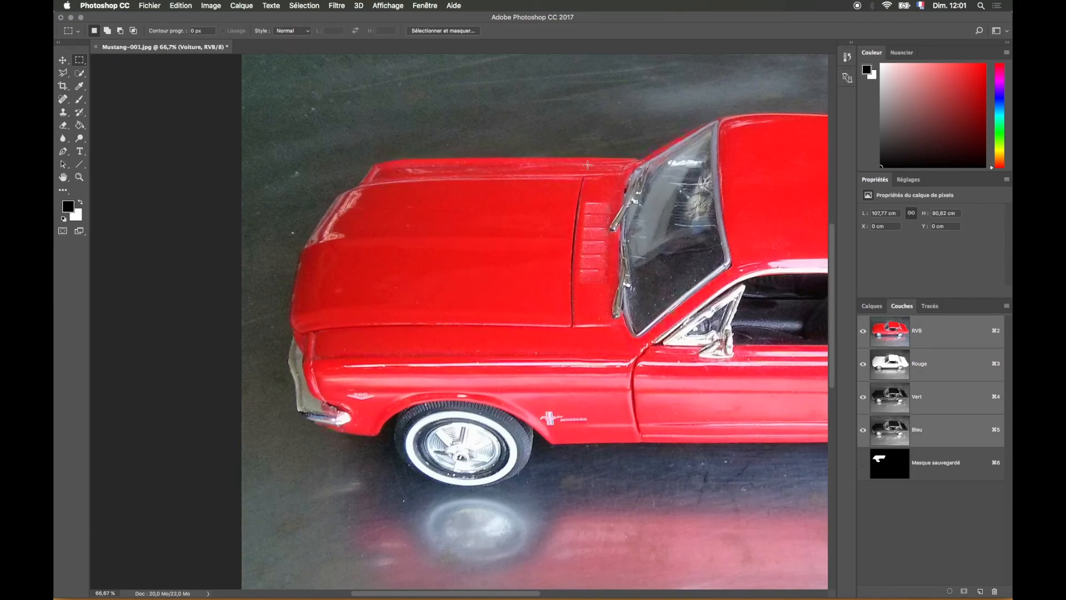
Outline a rough four-sided selection across the middle of the hood with the Polygonal Lasso.
{"action": "key", "text": "super+minus"}
{"action": "key", "text": "super+minus"}
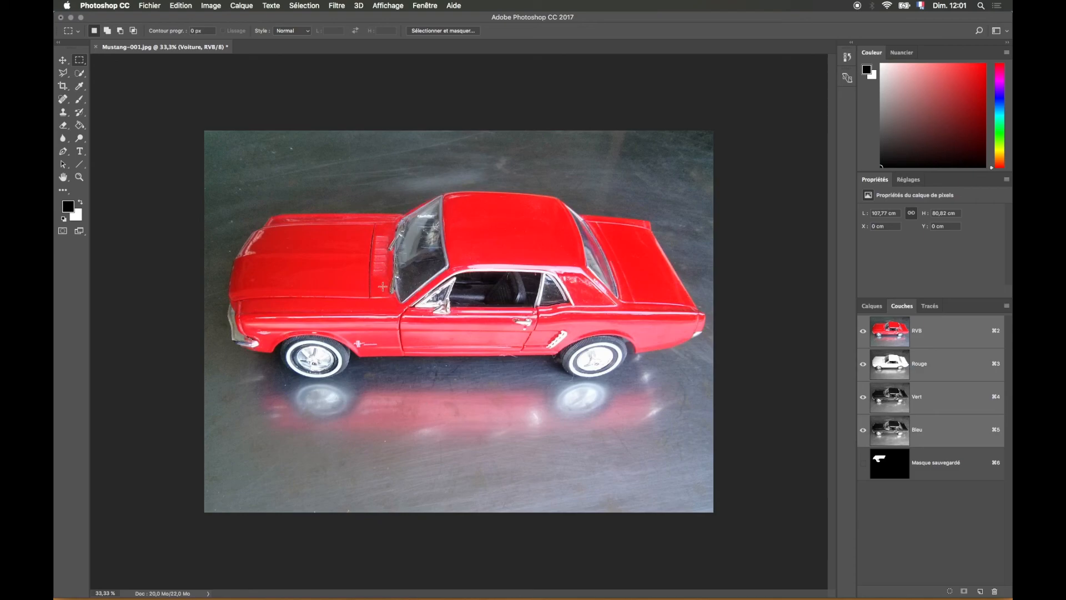
{"action": "left_click", "coordinate": [63, 73]}
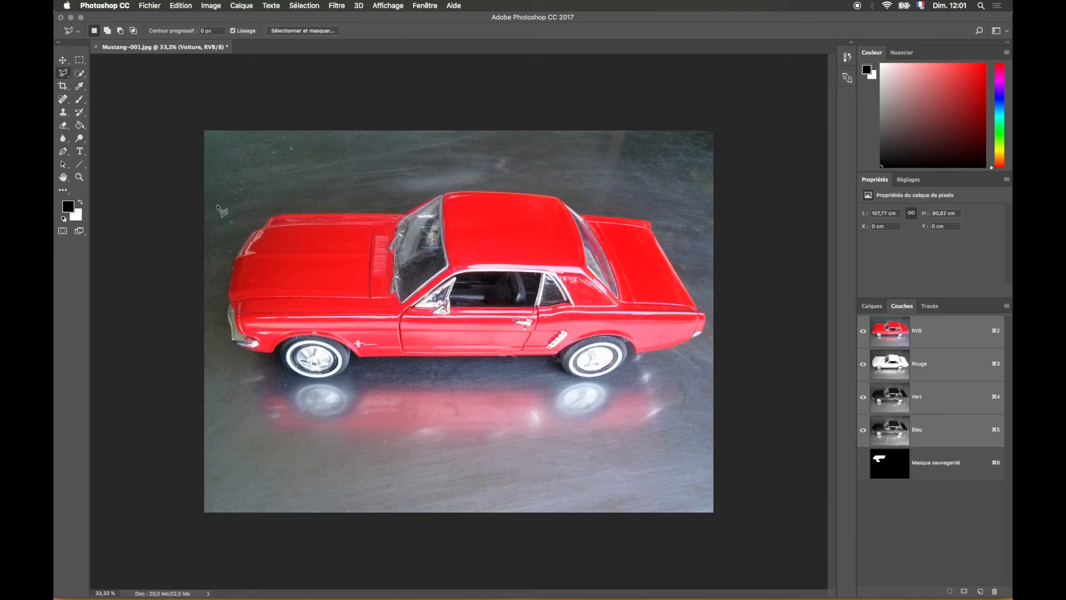
{"action": "left_click", "coordinate": [328, 216]}
{"action": "left_click", "coordinate": [255, 256]}
{"action": "left_click", "coordinate": [311, 318]}
{"action": "left_click", "coordinate": [386, 272]}
{"action": "left_click", "coordinate": [328, 217]}
Subtract a small four-sided polygon from the hood selection near the windshield with the Polygonal Lasso.
{"action": "key", "text": "alt"}
{"action": "left_click", "coordinate": [353, 267]}
{"action": "left_click", "coordinate": [381, 249]}
{"action": "left_click", "coordinate": [404, 284]}
{"action": "left_click", "coordinate": [366, 285]}
{"action": "left_click", "coordinate": [354, 268]}
Add a five-sided polygon over the rear of the hood and the base of the windshield to the selection.
{"action": "left_click", "coordinate": [373, 241], "text": "shift"}
{"action": "left_click", "coordinate": [341, 267]}
{"action": "left_click", "coordinate": [360, 298]}
{"action": "left_click", "coordinate": [410, 293]}
{"action": "left_click", "coordinate": [395, 254]}
{"action": "left_click", "coordinate": [373, 241]}
{"action": "key", "text": "shift"}
{"action": "key", "text": "shift"}
{"action": "key", "text": "shift"}
{"action": "key", "text": "alt"}
{"action": "key", "text": "alt"}
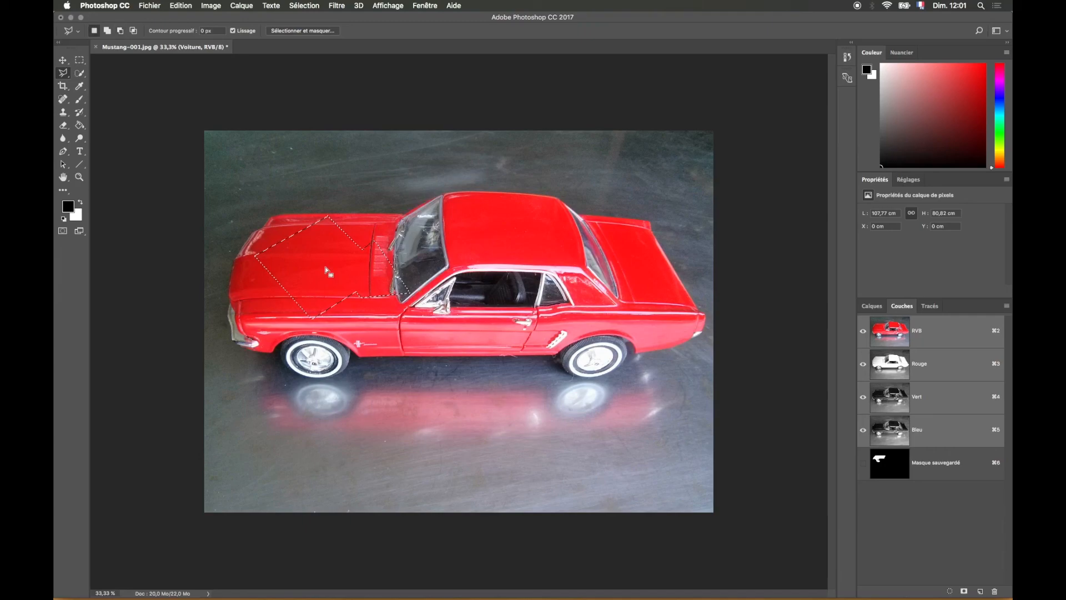